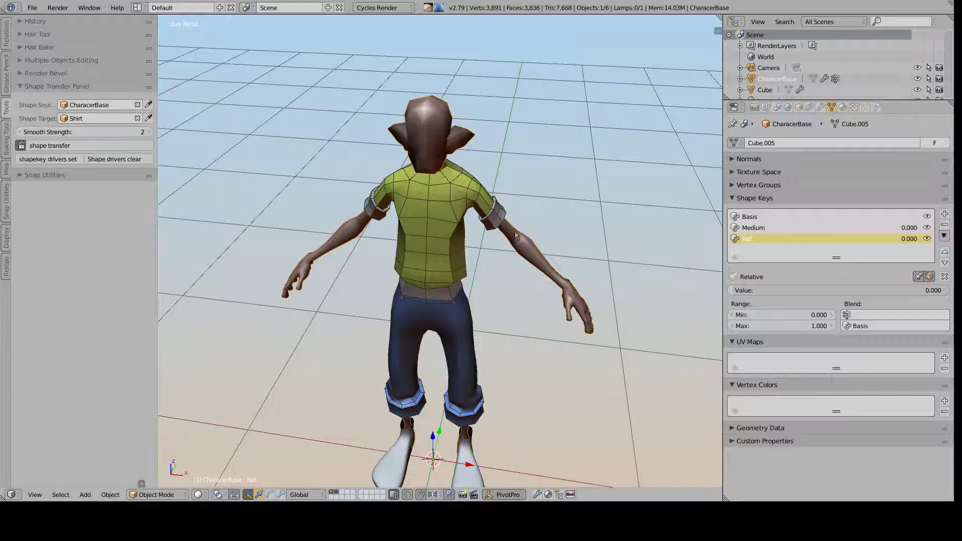
# Preview the character body's Fatt shape key by varying its value, and select its Medium shape key
pyautogui.moveTo(517, 236); pyautogui.dragTo(514, 246, button='middle')
pyautogui.moveTo(742, 292)
pyautogui.mouseDown()
pyautogui.moveTo(948, 292)
pyautogui.moveTo(732, 291)
pyautogui.moveTo(948, 291)
pyautogui.moveTo(728, 291)
pyautogui.mouseUp()
pyautogui.click(753, 227)
pyautogui.keyDown('shift'); pyautogui.moveTo(469, 259); pyautogui.dragTo(435, 262, button='middle'); pyautogui.keyUp('shift')
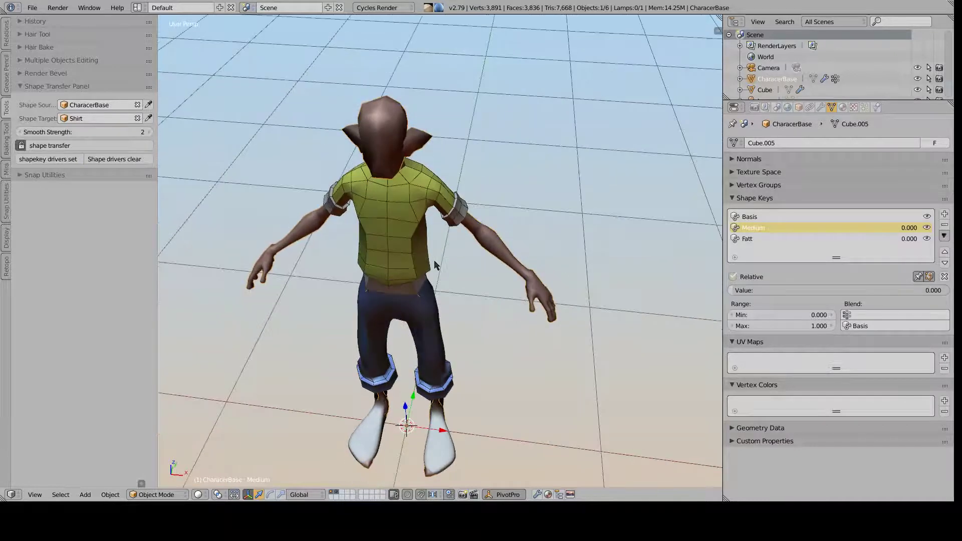
# Move the body aside along X, preview its Medium shape key apart from the clothes, and reset its location
pyautogui.press('g')
pyautogui.press('x')
pyautogui.click(530, 266)
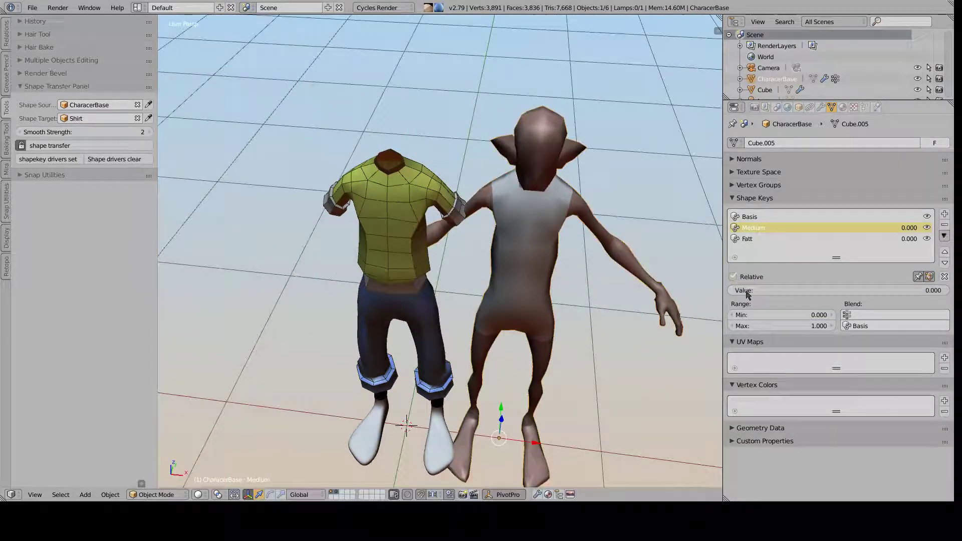
pyautogui.moveTo(746, 292)
pyautogui.mouseDown()
pyautogui.moveTo(922, 292)
pyautogui.moveTo(735, 292)
pyautogui.mouseUp()
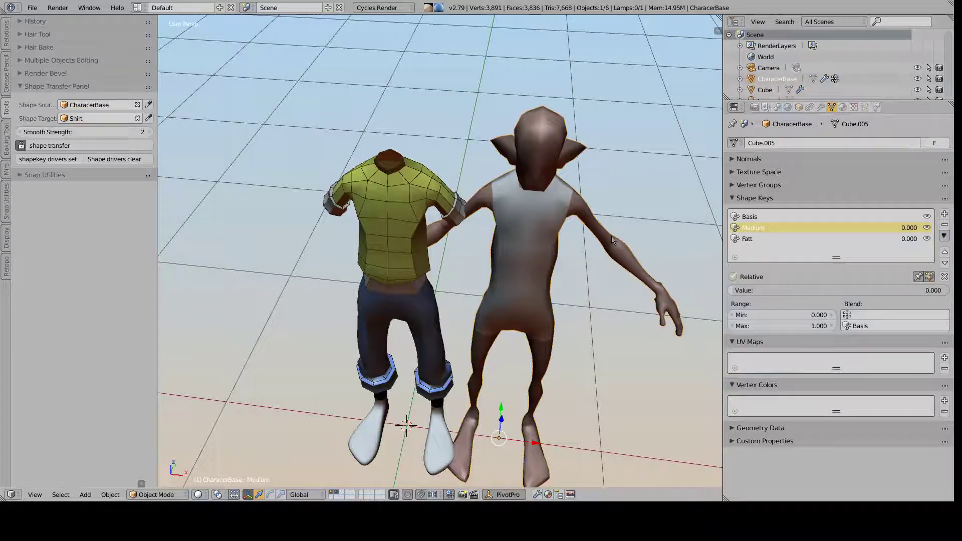
pyautogui.moveTo(611, 235); pyautogui.dragTo(612, 216, button='middle')
pyautogui.moveTo(832, 290); pyautogui.dragTo(736, 290)
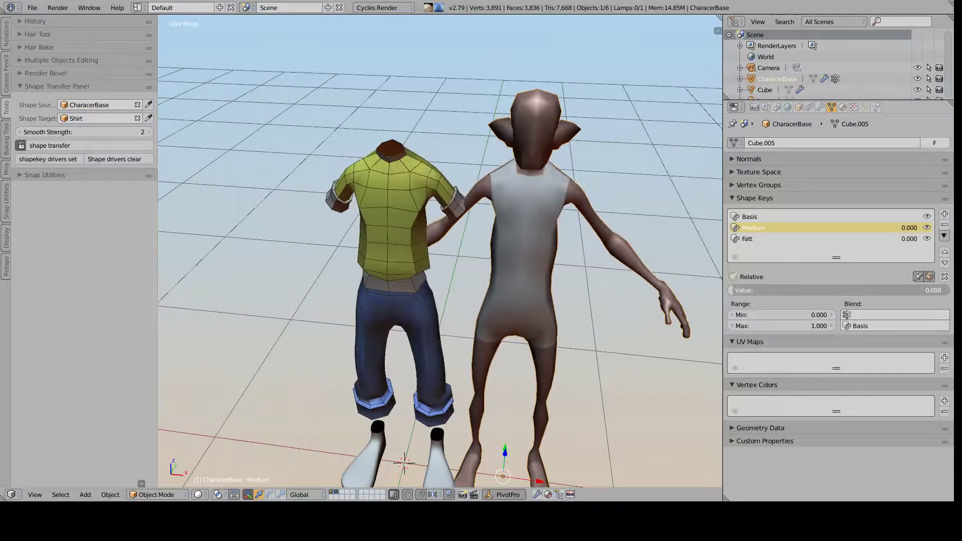
pyautogui.hotkey('alt', 'g')
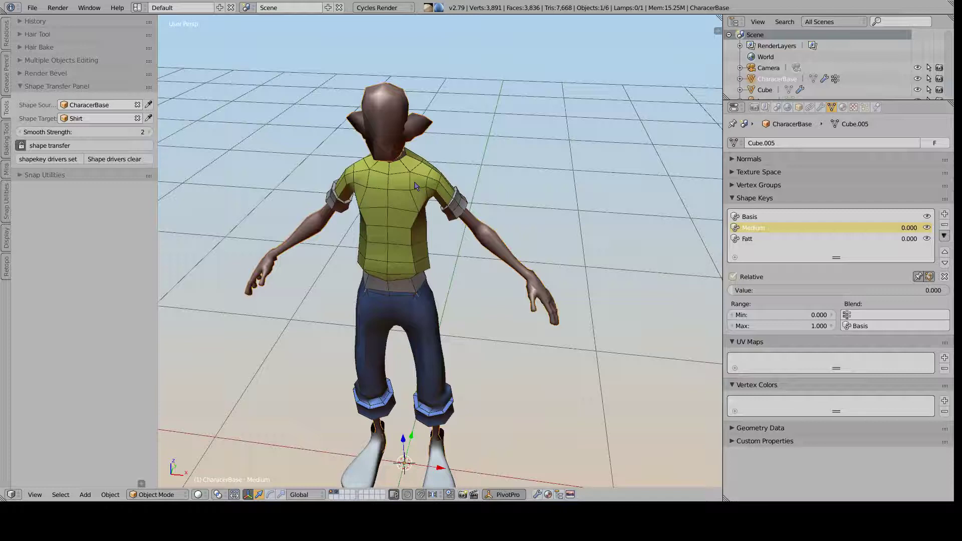
# Remove all shape keys from the shirt
pyautogui.keyDown('shift'); pyautogui.moveTo(345, 128); pyautogui.dragTo(381, 159, button='middle'); pyautogui.keyUp('shift')
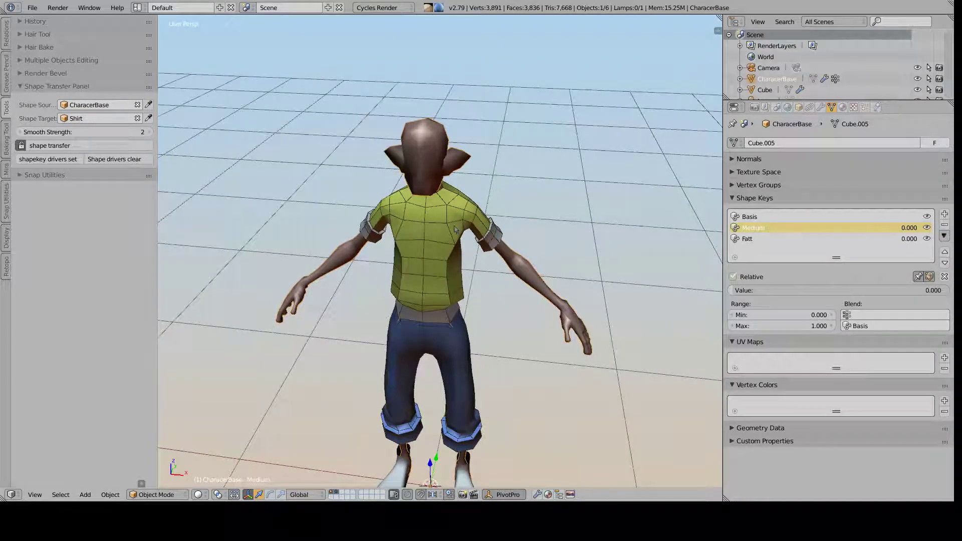
pyautogui.rightClick(427, 226)
pyautogui.click(802, 238)
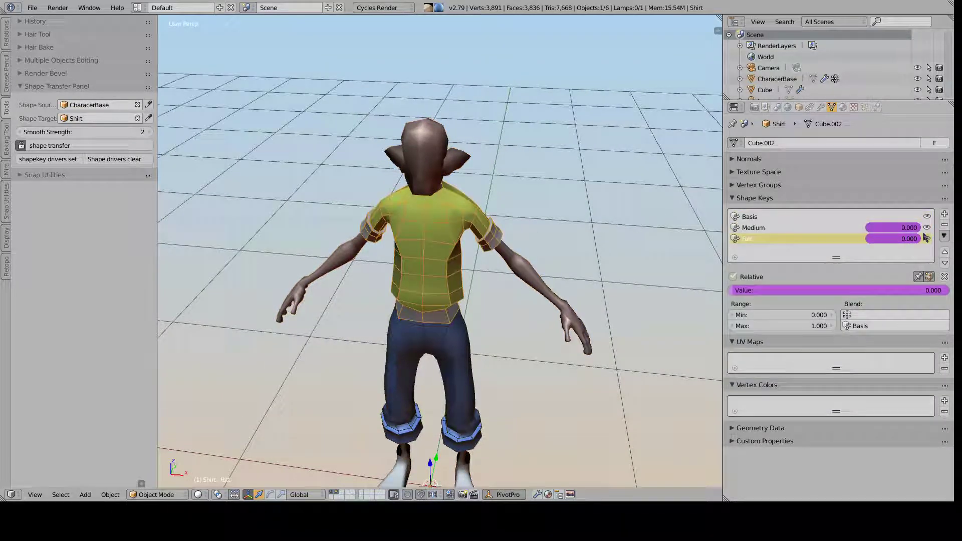
pyautogui.click(943, 227)
pyautogui.click(943, 227)
pyautogui.click(943, 227)
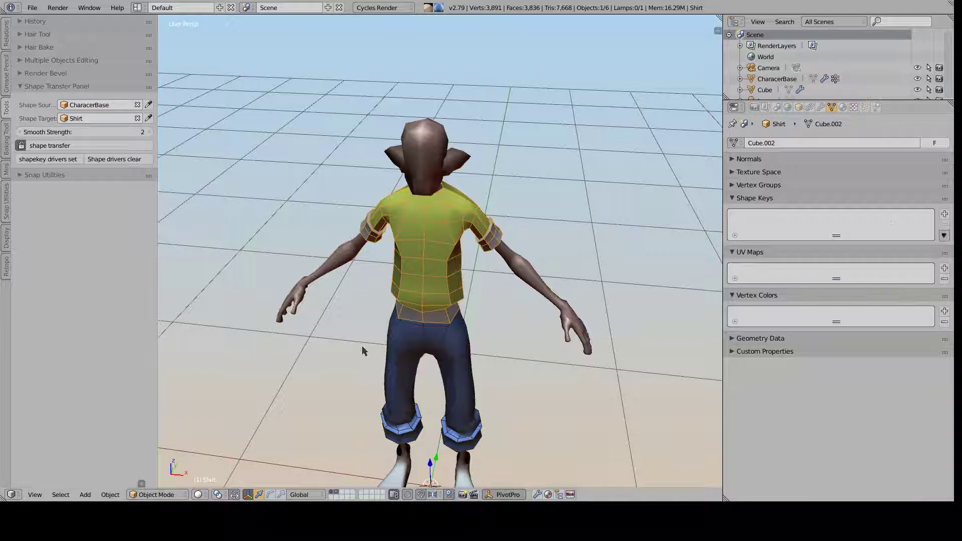
# Remove all shape keys from the pants
pyautogui.rightClick(434, 353)
pyautogui.click(804, 243)
pyautogui.click(944, 226)
pyautogui.click(945, 226)
pyautogui.click(944, 226)
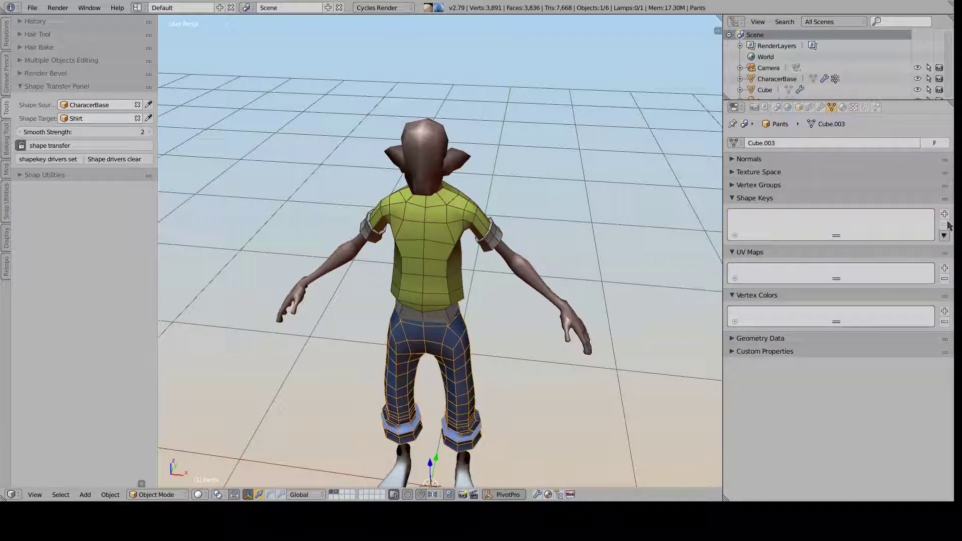
# Vary the body's Medium shape key to examine how the body deforms against the shirt and pants
pyautogui.rightClick(521, 274)
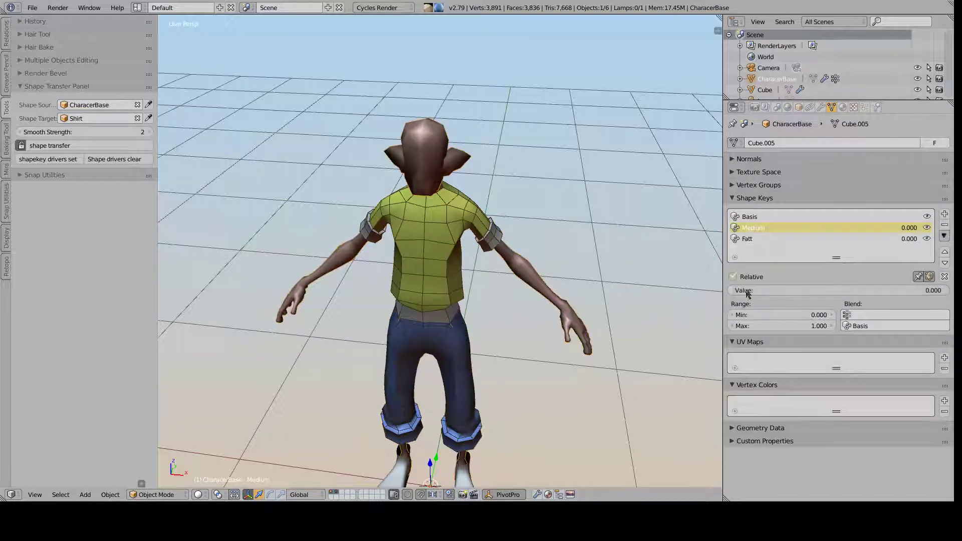
pyautogui.moveTo(747, 290)
pyautogui.mouseDown()
pyautogui.moveTo(942, 291)
pyautogui.moveTo(736, 289)
pyautogui.moveTo(947, 290)
pyautogui.moveTo(734, 290)
pyautogui.mouseUp()
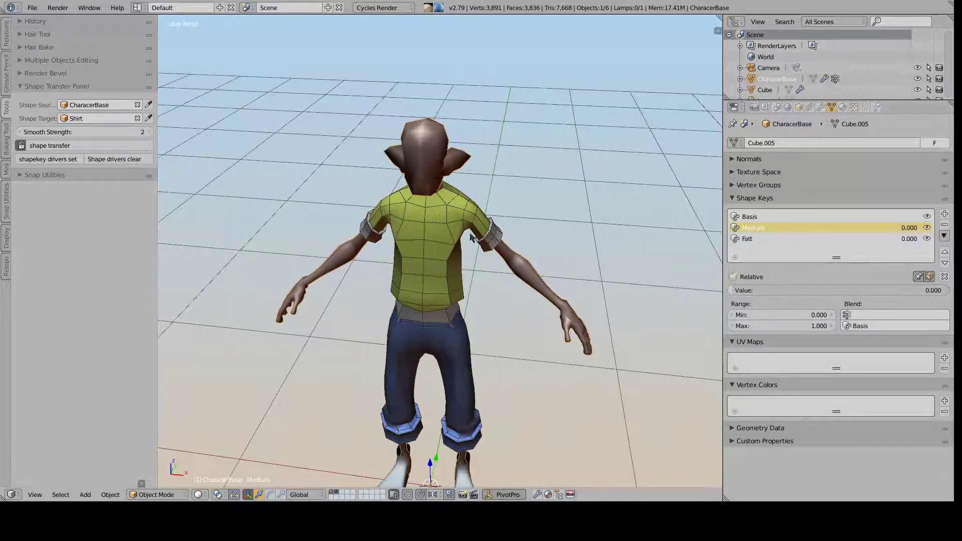
pyautogui.scroll(2, 541, 223)
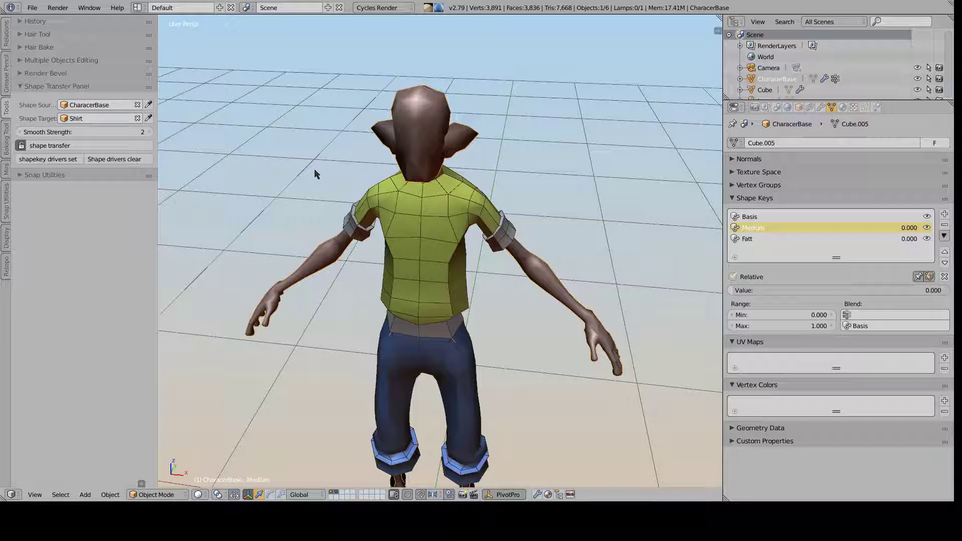
pyautogui.keyDown('shift'); pyautogui.moveTo(432, 199); pyautogui.dragTo(430, 217, button='middle'); pyautogui.keyUp('shift')
pyautogui.rightClick(430, 218)
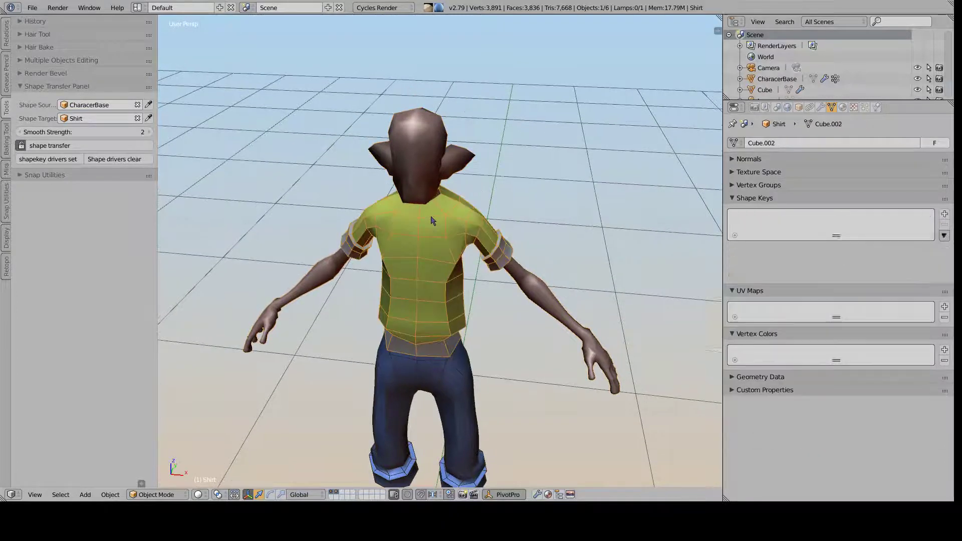
pyautogui.rightClick(532, 268)
pyautogui.press('g')
pyautogui.rightClick(542, 246)
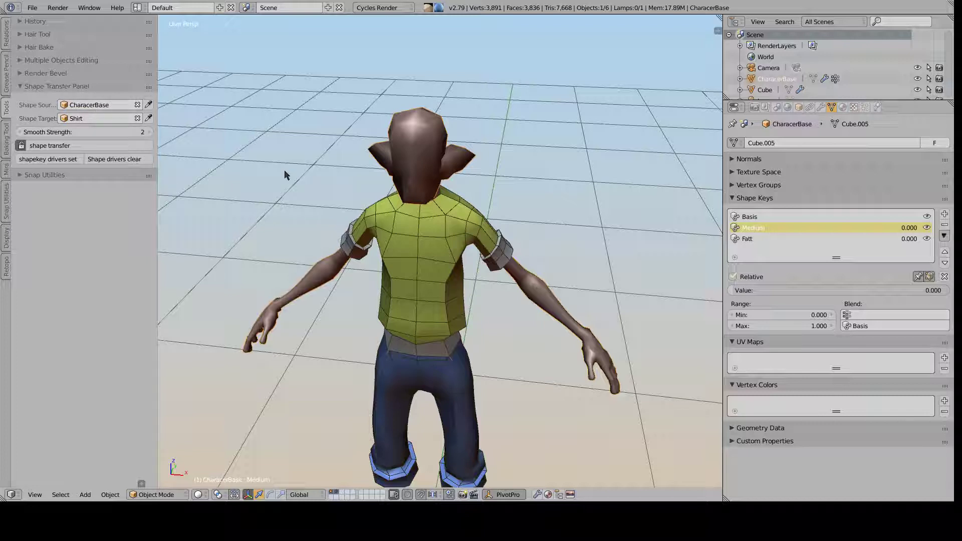
# Transfer the shape keys from CharacerBase to Shirt with smooth strength 2, and test the body's Medium key
pyautogui.click(407, 228)
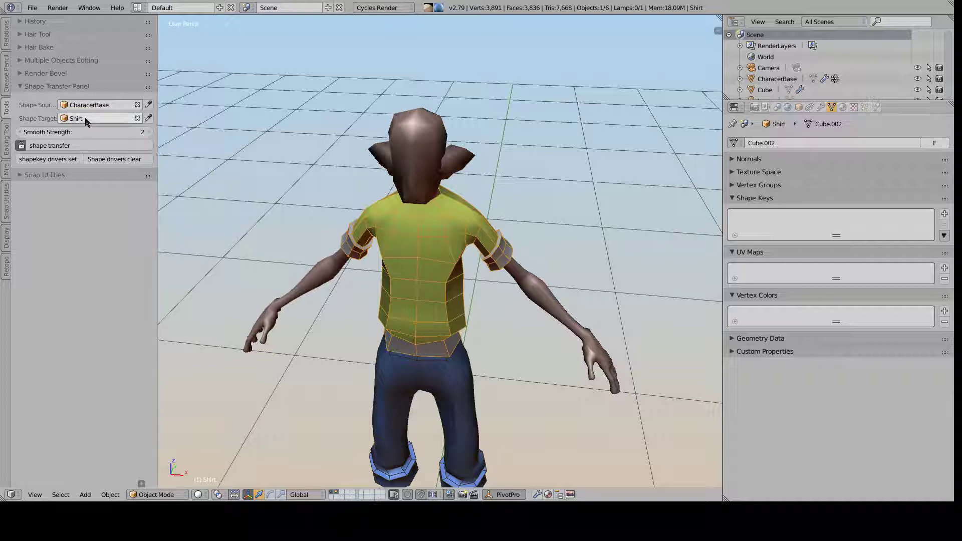
pyautogui.click(44, 146)
pyautogui.rightClick(525, 288)
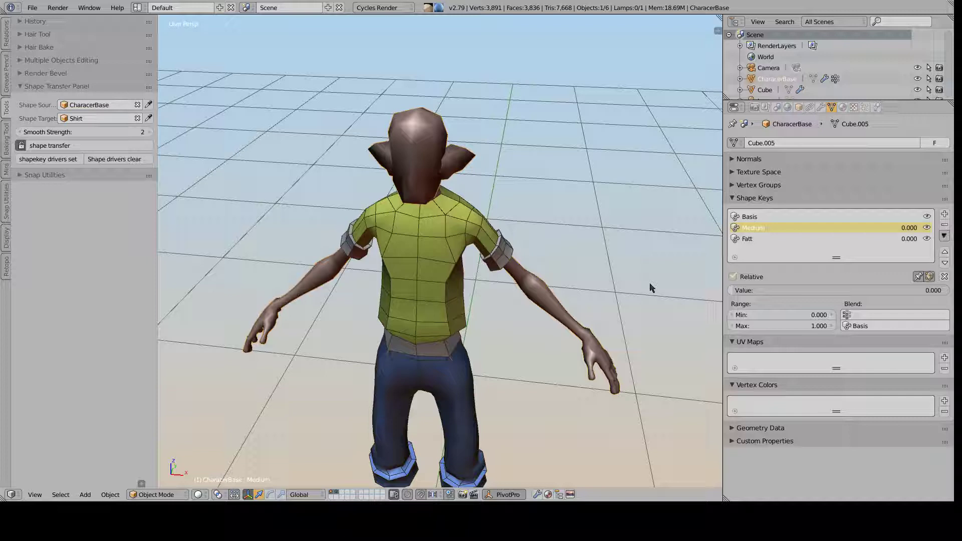
pyautogui.moveTo(735, 292)
pyautogui.mouseDown()
pyautogui.moveTo(944, 289)
pyautogui.moveTo(731, 291)
pyautogui.mouseUp()
# Transfer the shape keys from CharacerBase to Pants, and test the result with the body's shape keys
pyautogui.keyDown('shift'); pyautogui.moveTo(486, 335); pyautogui.dragTo(476, 281, button='middle'); pyautogui.keyUp('shift')
pyautogui.rightClick(433, 320)
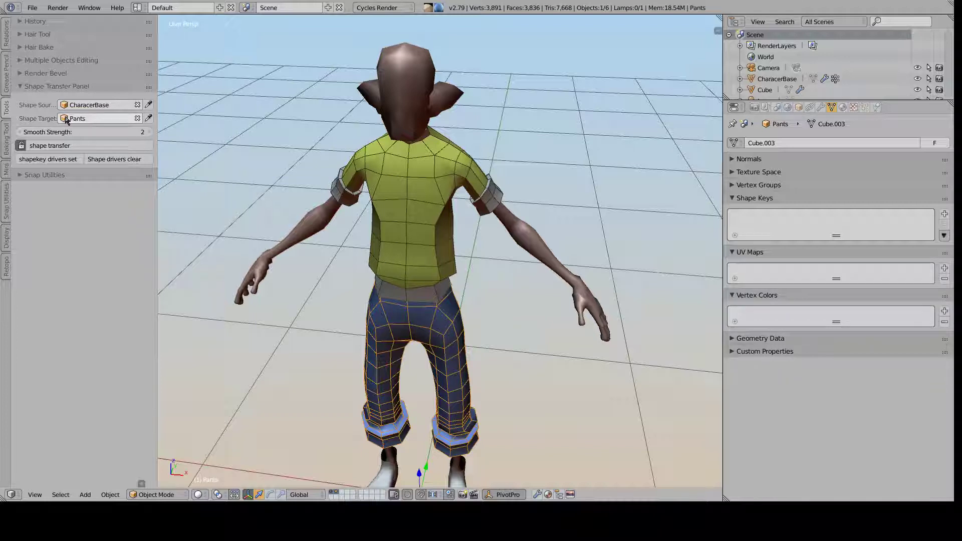
pyautogui.click(38, 146)
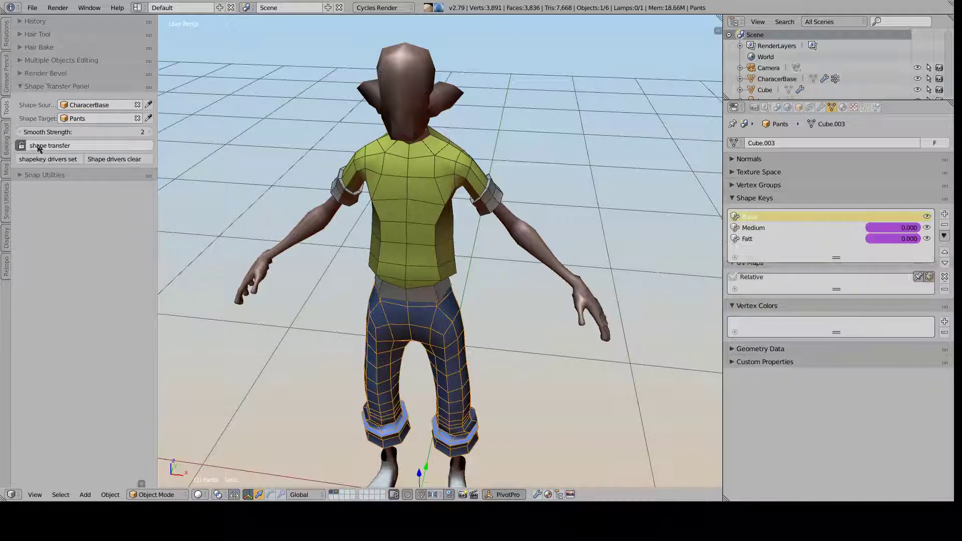
pyautogui.moveTo(514, 240); pyautogui.dragTo(512, 259, button='middle')
pyautogui.rightClick(521, 254)
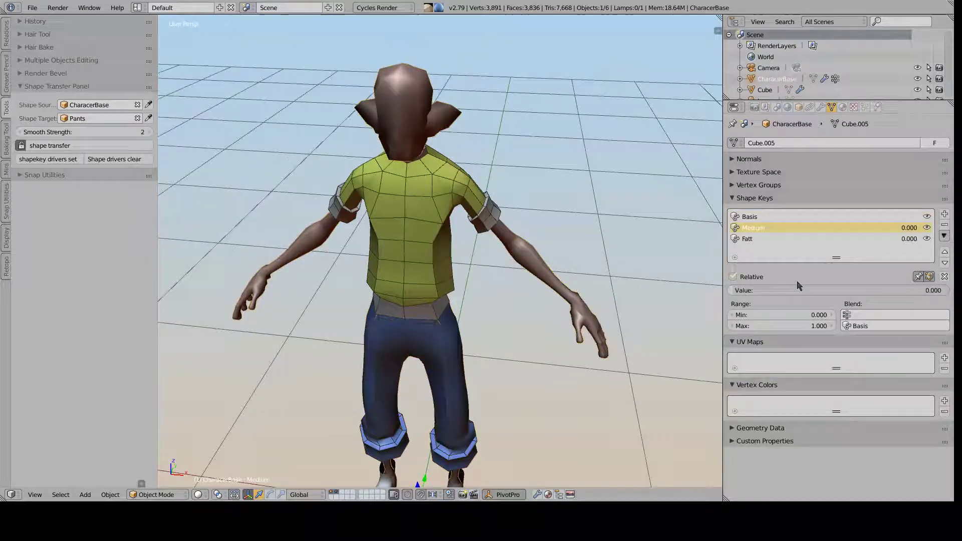
pyautogui.moveTo(798, 289); pyautogui.dragTo(737, 290)
pyautogui.click(753, 239)
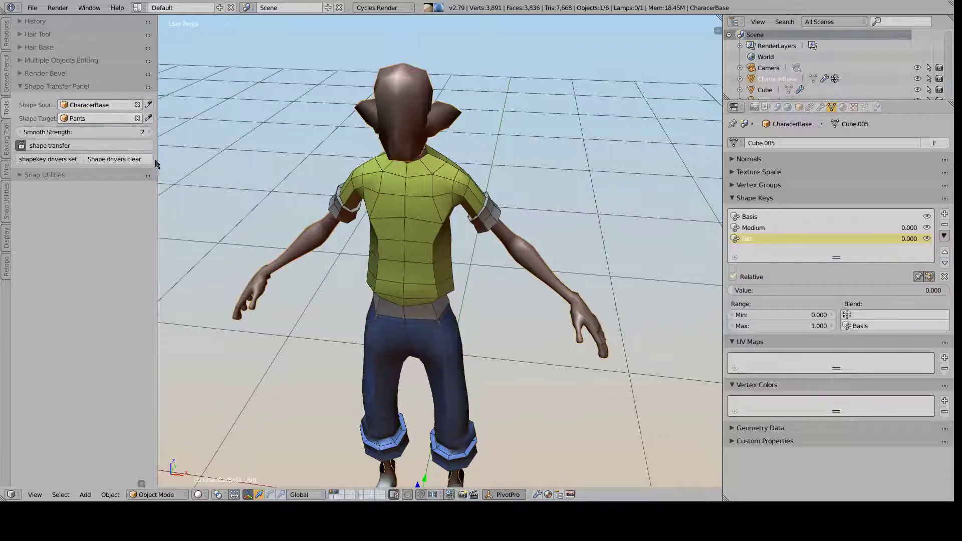
# Duplicate the body and shirt together and place the copies 1 unit away along the X axis
pyautogui.scroll(-3, 491, 238)
pyautogui.moveTo(517, 258); pyautogui.dragTo(178, 151, button='middle')
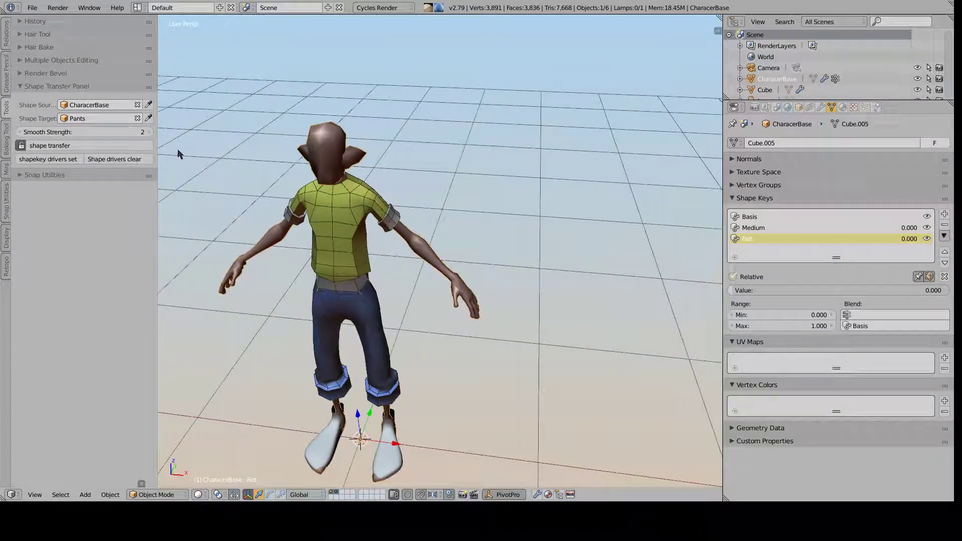
pyautogui.keyDown('shift'); pyautogui.rightClick(370, 216); pyautogui.keyUp('shift')
pyautogui.moveTo(369, 216); pyautogui.dragTo(358, 228, button='middle')
pyautogui.scroll(-1, 358, 228)
pyautogui.hotkey('shift', 'd')
pyautogui.press('x')
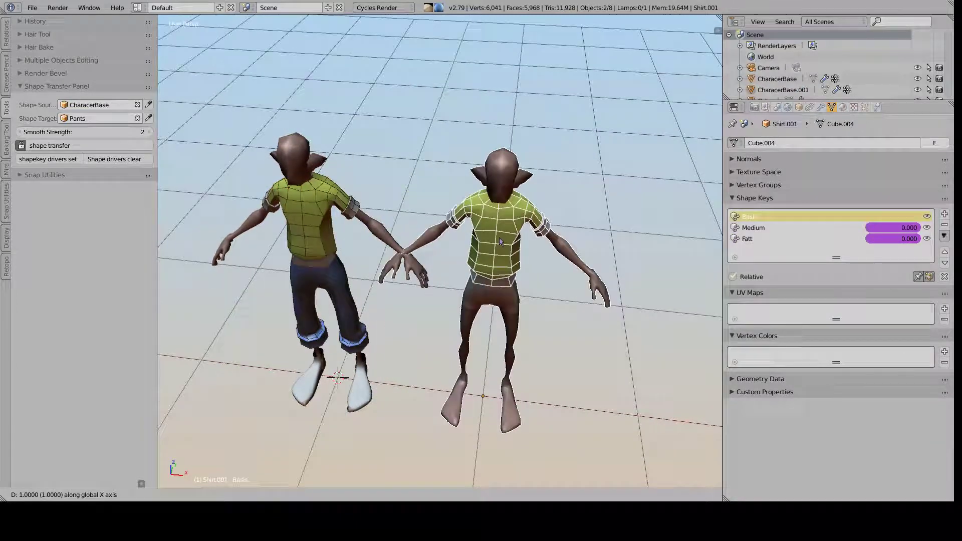
pyautogui.click(501, 242)
# Add a Subsurf modifier with 3 view subdivisions to the duplicated shirt and show its modifier settings
pyautogui.moveTo(501, 242); pyautogui.dragTo(480, 234, button='middle')
pyautogui.scroll(1, 486, 216)
pyautogui.rightClick(480, 233)
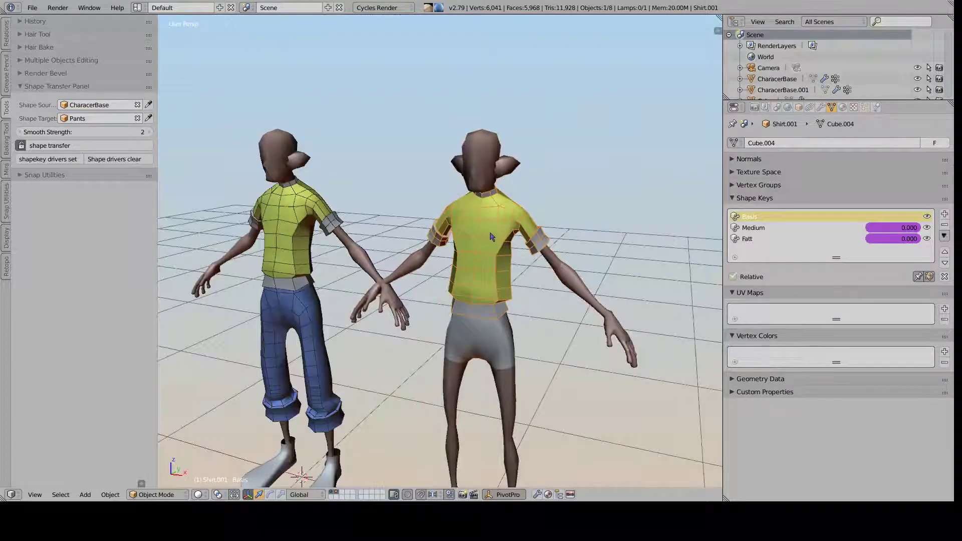
pyautogui.press('3')
pyautogui.press('1')
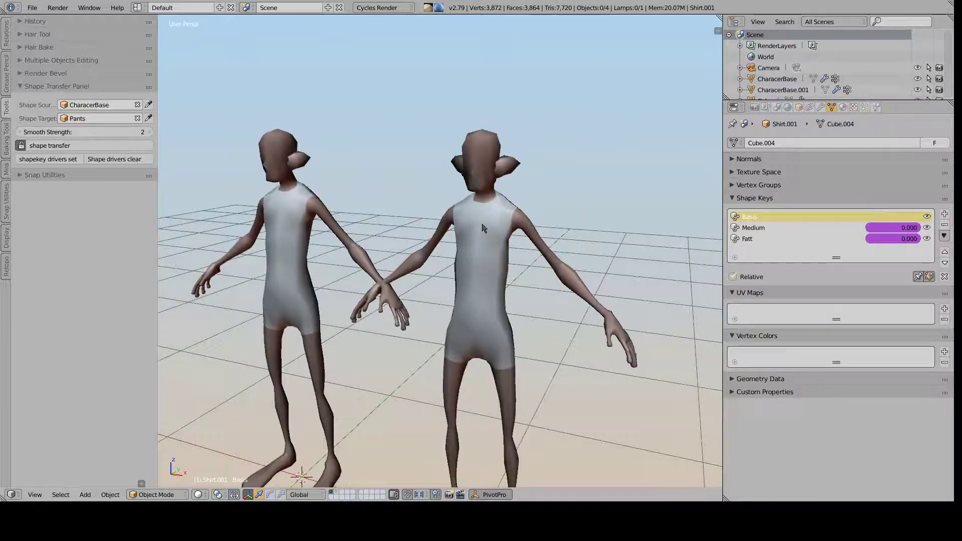
pyautogui.hotkey('shift', '2')
pyautogui.moveTo(486, 244)
pyautogui.mouseDown(button='middle')
pyautogui.moveTo(476, 244)
pyautogui.moveTo(496, 243)
pyautogui.mouseUp(button='middle')
pyautogui.hotkey('ctrl', '1')
pyautogui.hotkey('ctrl', '2')
pyautogui.hotkey('ctrl', '3')
pyautogui.scroll(3, 471, 257)
pyautogui.click(820, 107)
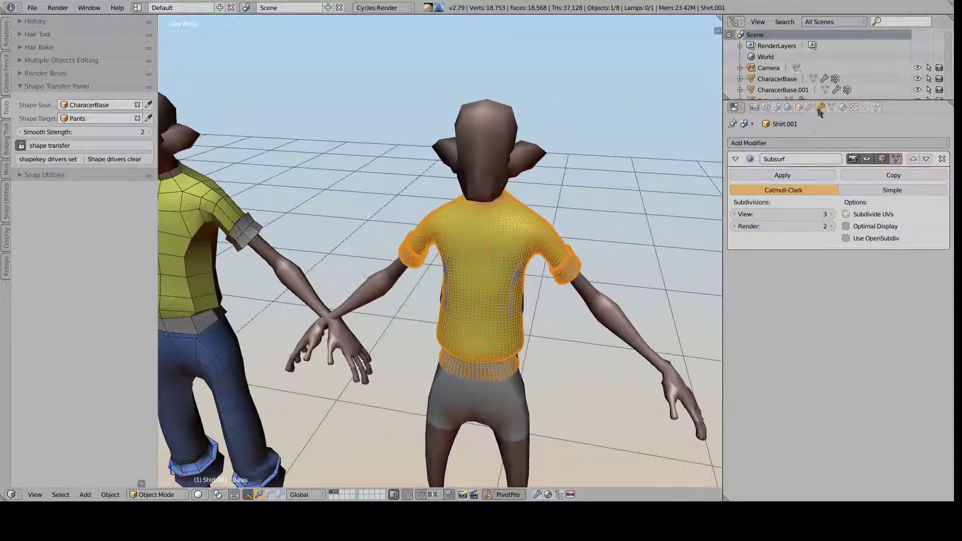
# Remove all shape keys from the duplicated shirt
pyautogui.click(831, 107)
pyautogui.click(807, 236)
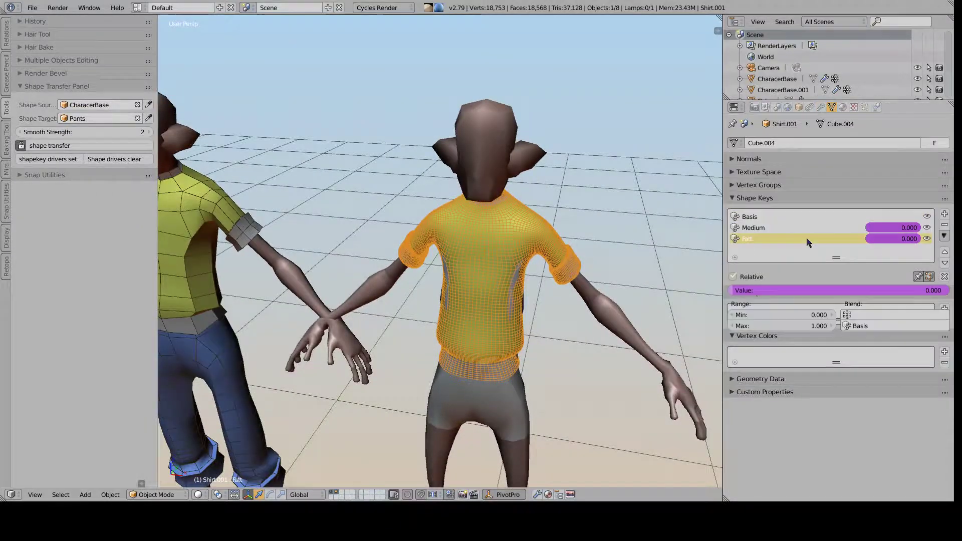
pyautogui.click(945, 225)
pyautogui.click(944, 226)
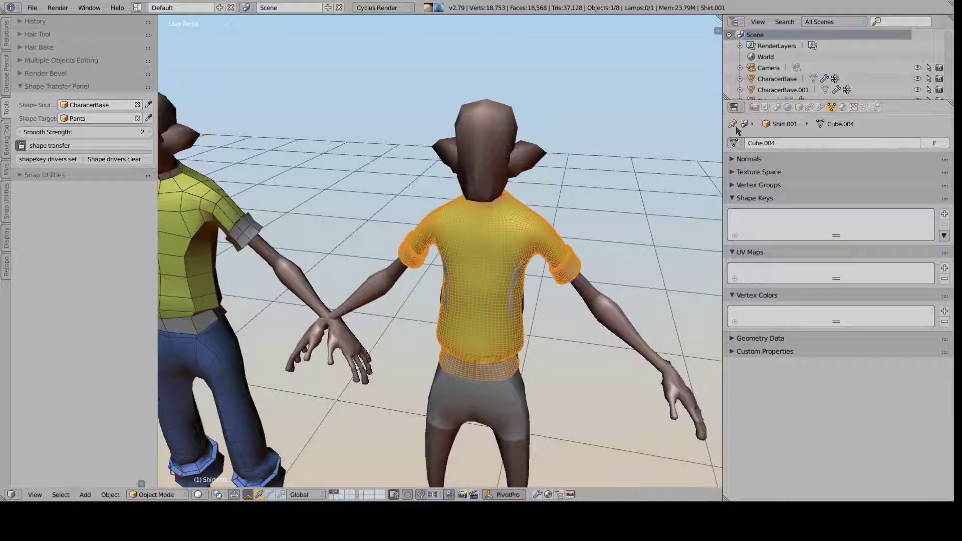
# Apply the Subsurf modifier to the duplicated shirt
pyautogui.click(820, 107)
pyautogui.click(779, 174)
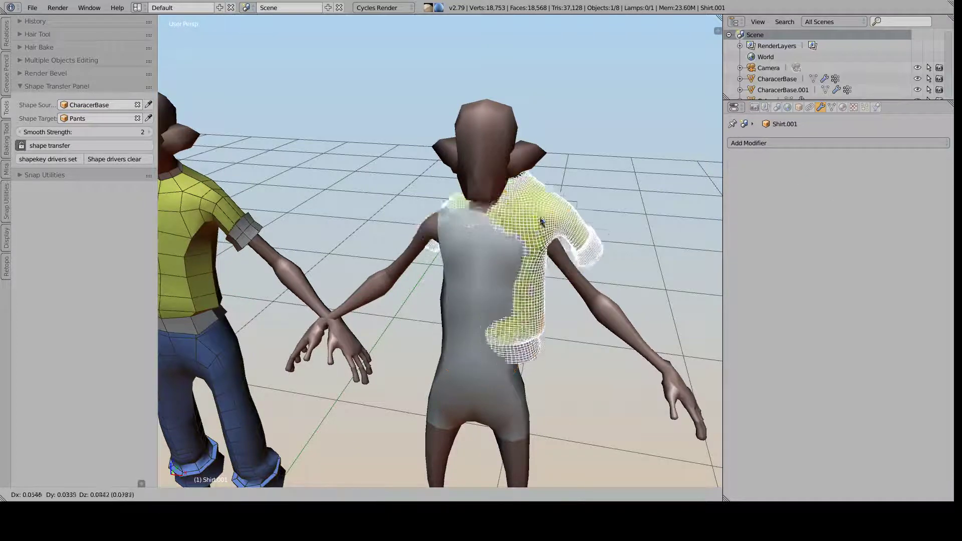
pyautogui.moveTo(520, 228); pyautogui.dragTo(489, 237, button='middle')
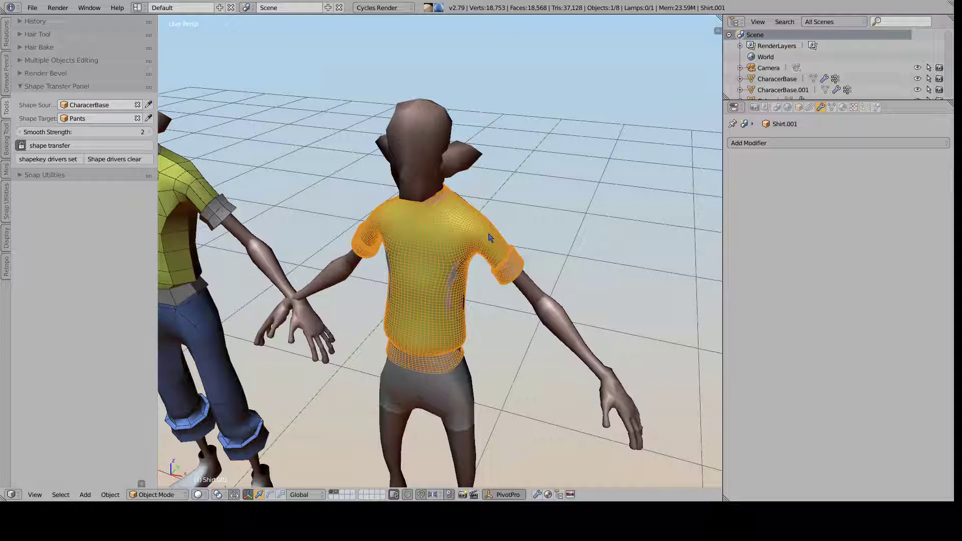
# Set the smooth strength to 1 and run the shape transfer from CharacerBase to Pants with the duplicated shirt selected
pyautogui.rightClick(530, 290)
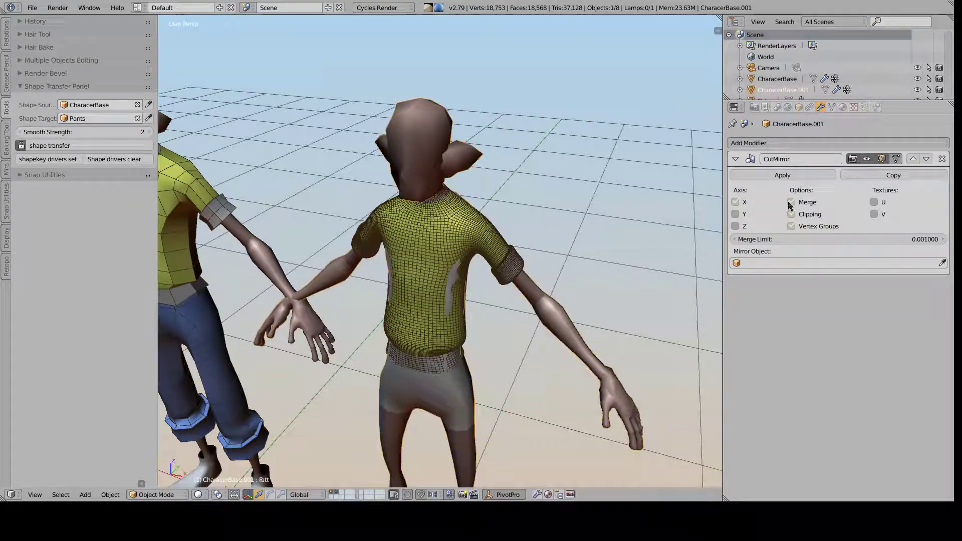
pyautogui.rightClick(426, 253)
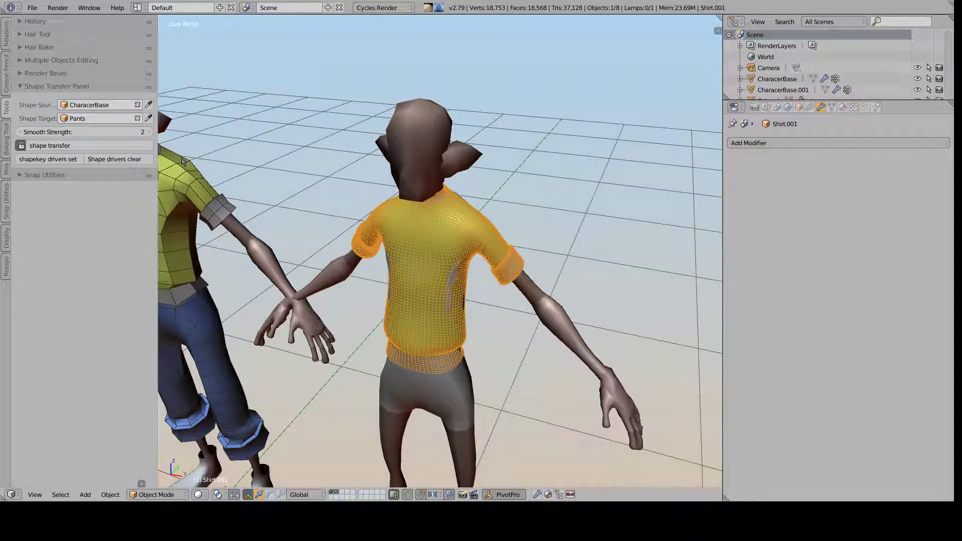
pyautogui.moveTo(79, 132); pyautogui.dragTo(84, 132)
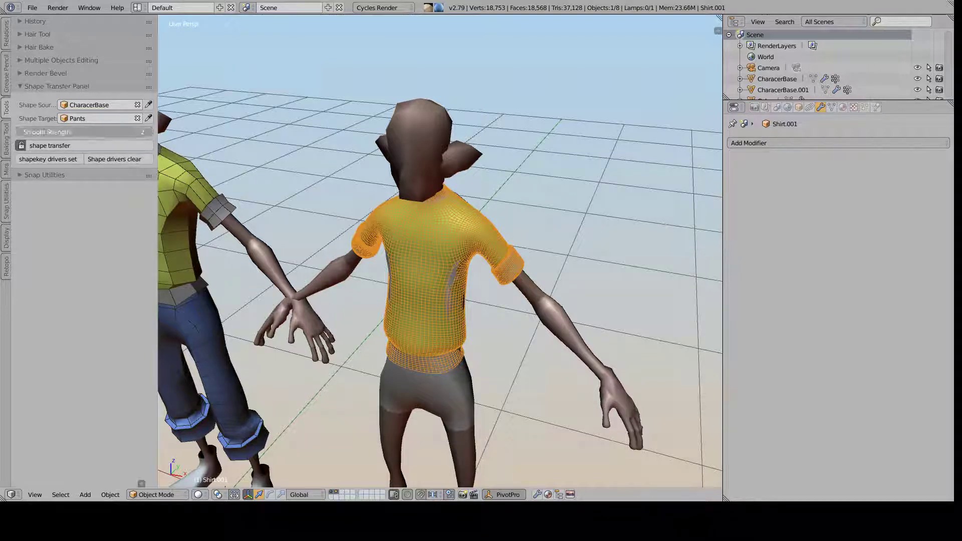
pyautogui.click(62, 147)
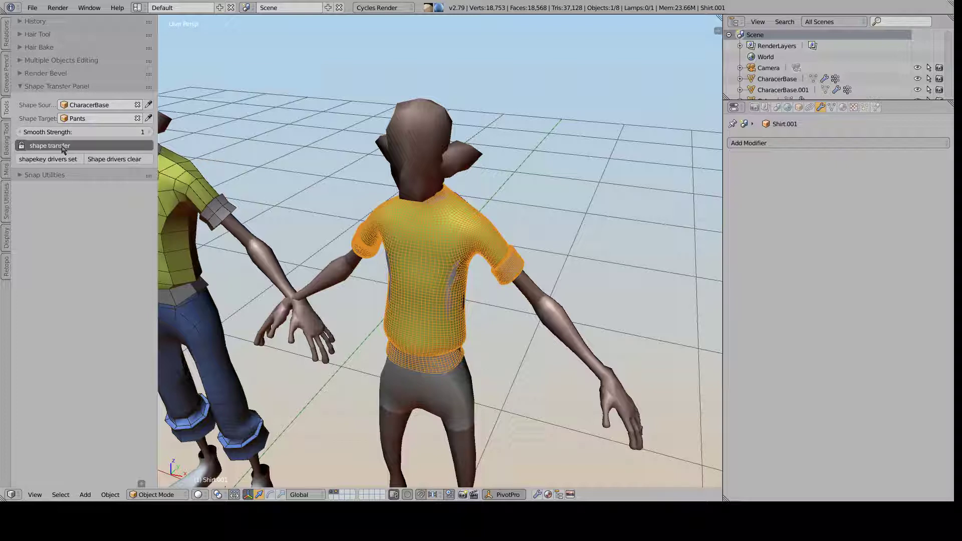
# Set the duplicated body's Fatt shape key to 1
pyautogui.rightClick(531, 300)
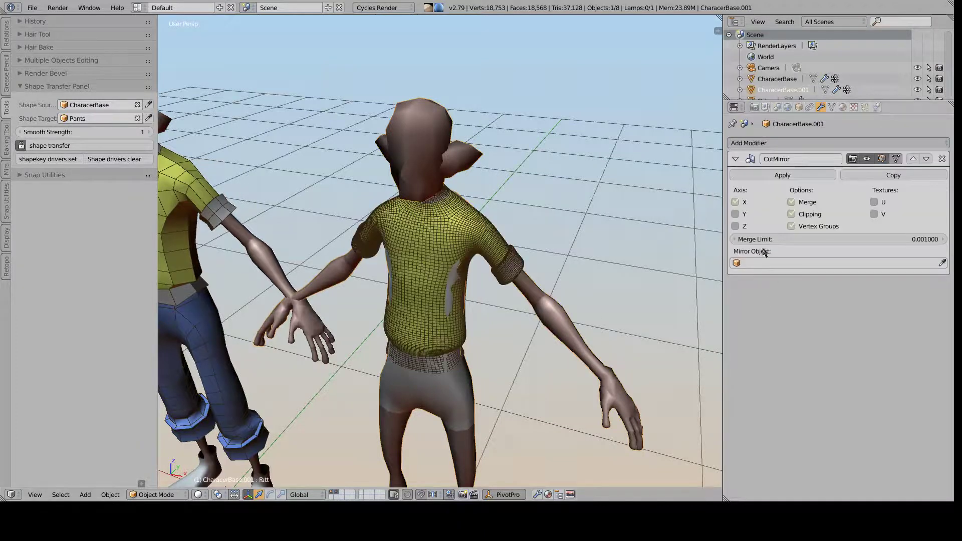
pyautogui.click(831, 107)
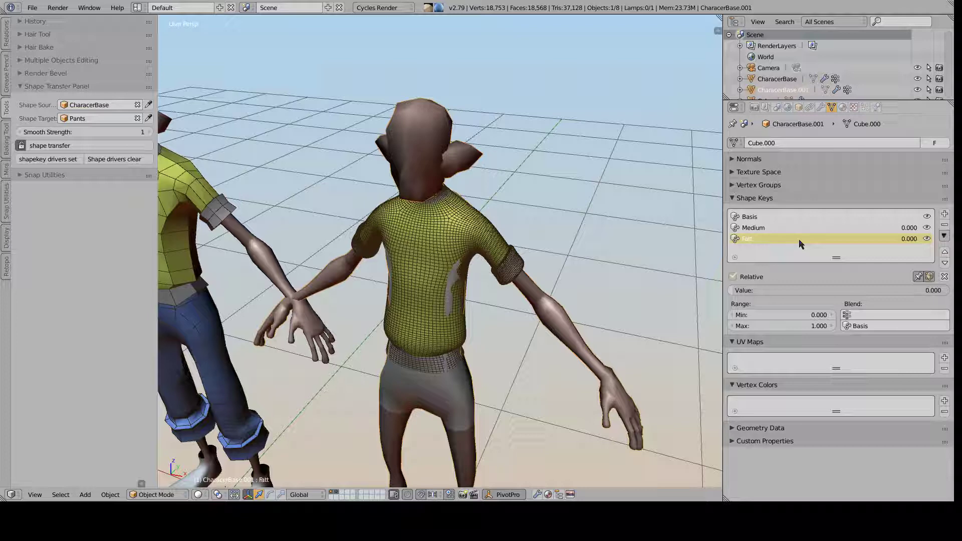
pyautogui.moveTo(756, 290); pyautogui.dragTo(947, 290)
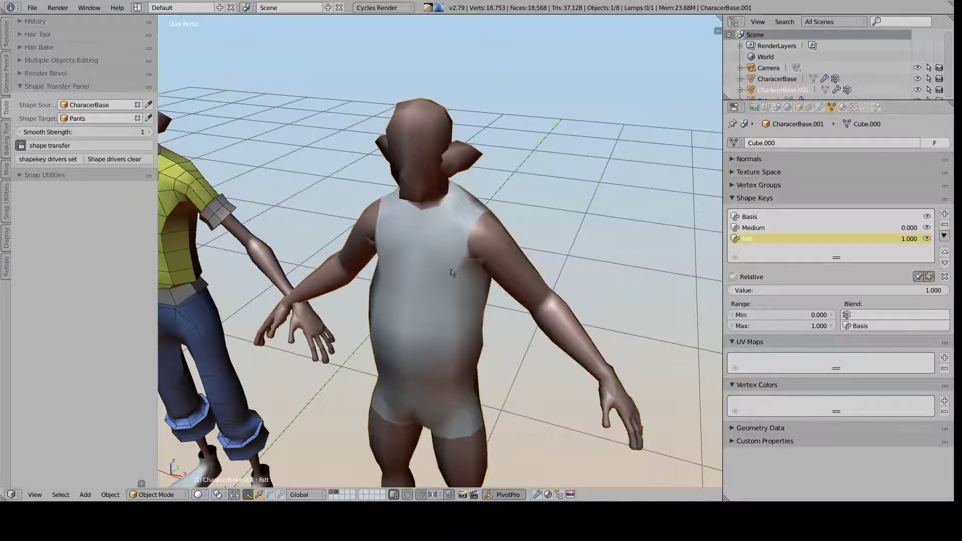
# Set CharacerBase.001 as the shape source and Shirt.001 as the target, and run the shape transfer
pyautogui.press('z')
pyautogui.press('z')
pyautogui.press('z')
pyautogui.rightClick(449, 227)
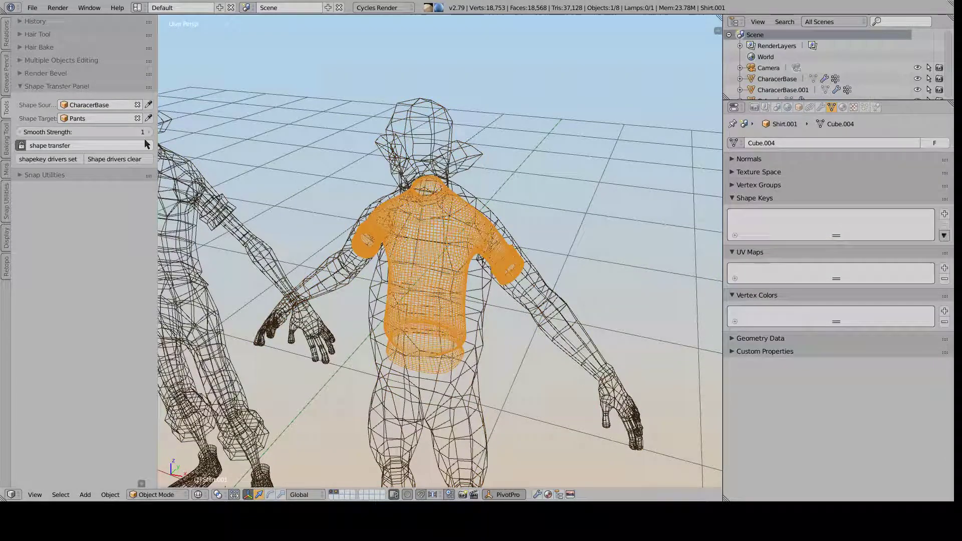
pyautogui.rightClick(405, 241)
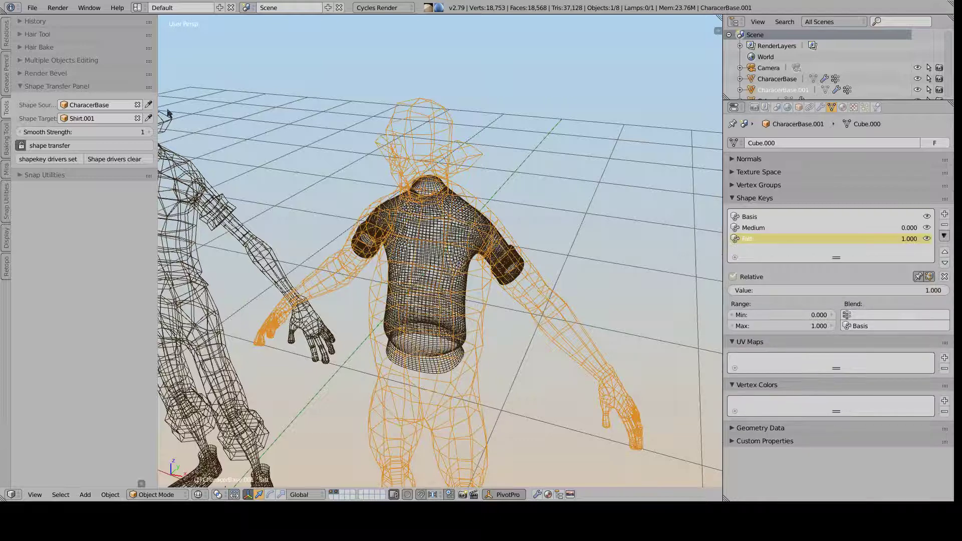
pyautogui.click(64, 148)
pyautogui.press('z')
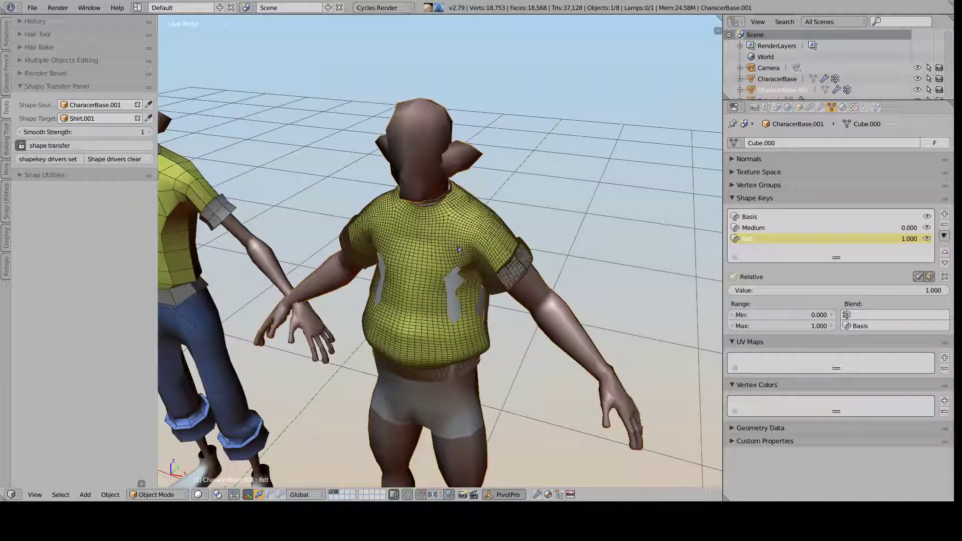
# Inspect the deformed duplicated shirt from several angles and try moving the duplicated body away from it
pyautogui.moveTo(480, 244); pyautogui.dragTo(459, 217, button='middle')
pyautogui.rightClick(473, 237)
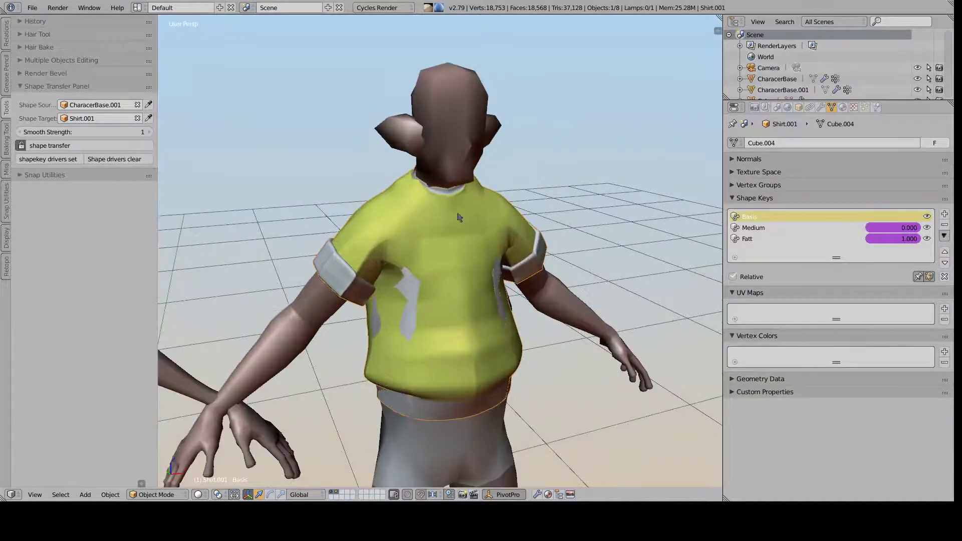
pyautogui.moveTo(490, 244); pyautogui.dragTo(476, 293, button='middle')
pyautogui.rightClick(502, 319)
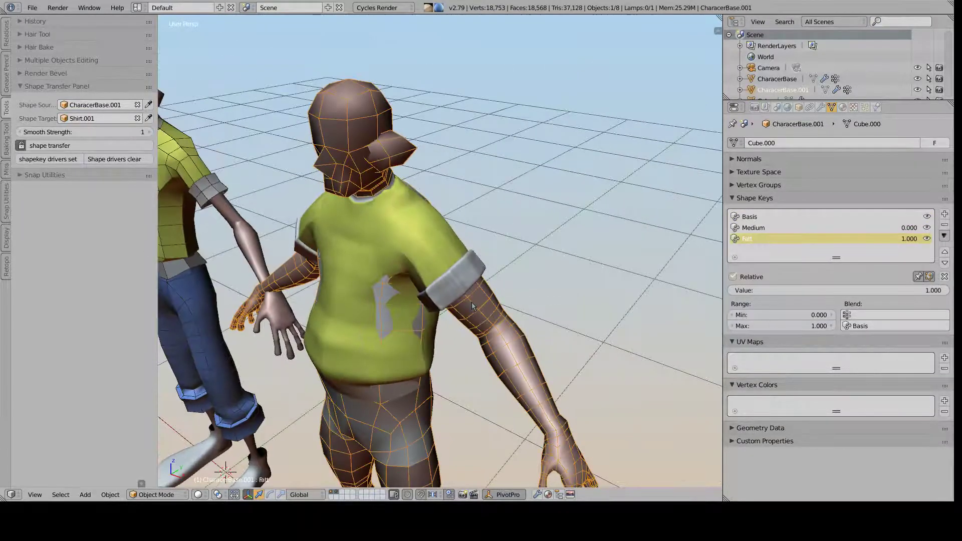
pyautogui.press('g')
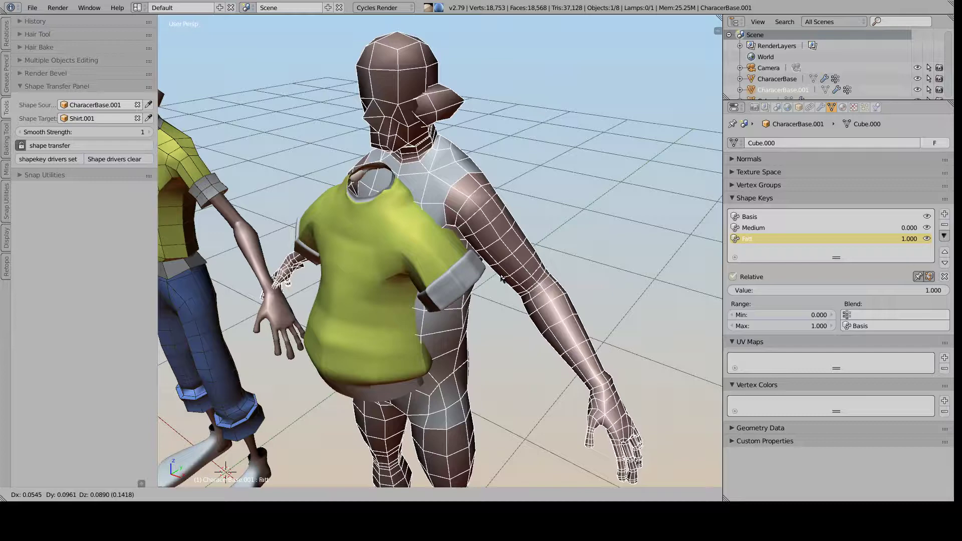
pyautogui.click(441, 260)
pyautogui.moveTo(440, 259); pyautogui.dragTo(492, 225, button='middle')
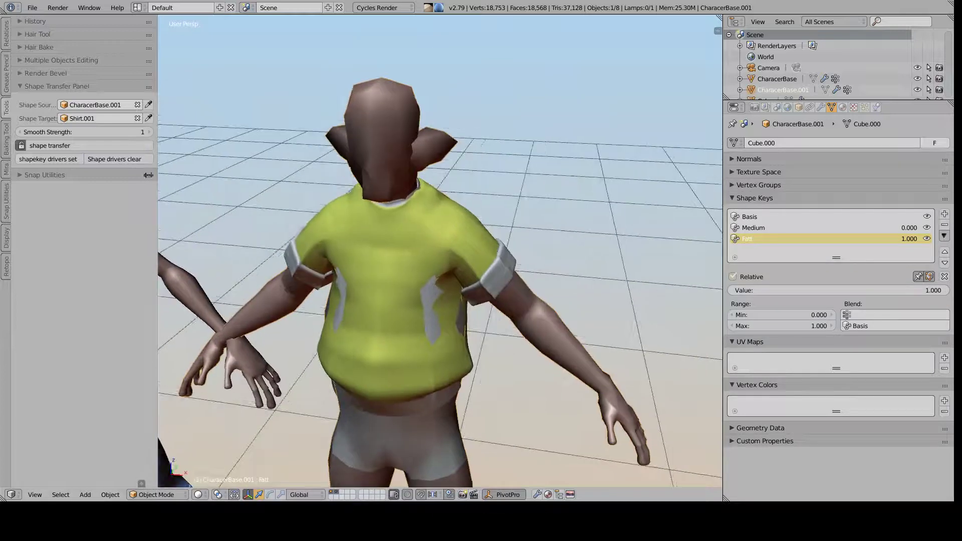
# Set the smooth strength to 20 and rerun the shape transfer onto the duplicated shirt
pyautogui.click(86, 131)
pyautogui.write('20')
pyautogui.press('Return')
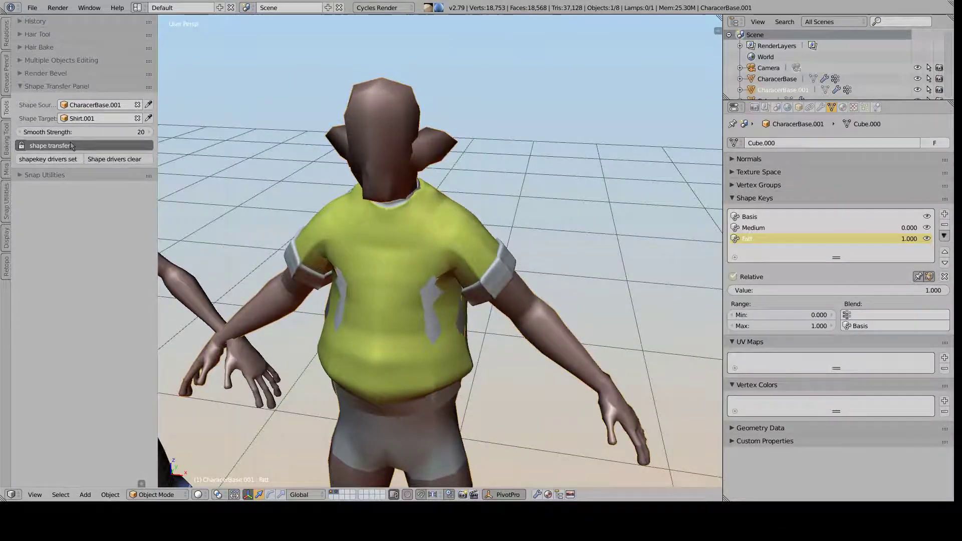
pyautogui.moveTo(405, 249); pyautogui.dragTo(331, 228, button='middle')
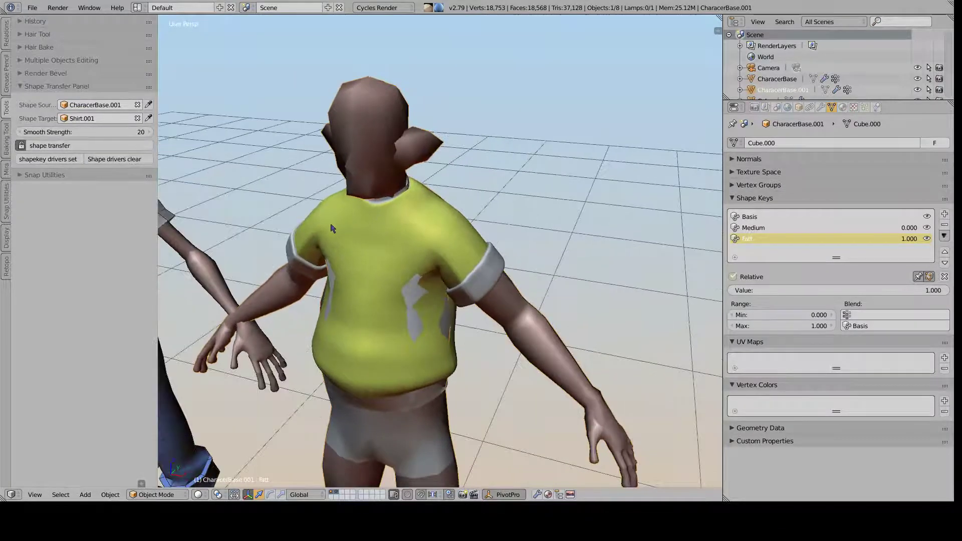
# Raise the smooth strength to 60 and rerun the shape transfer onto the duplicated shirt
pyautogui.click(95, 132)
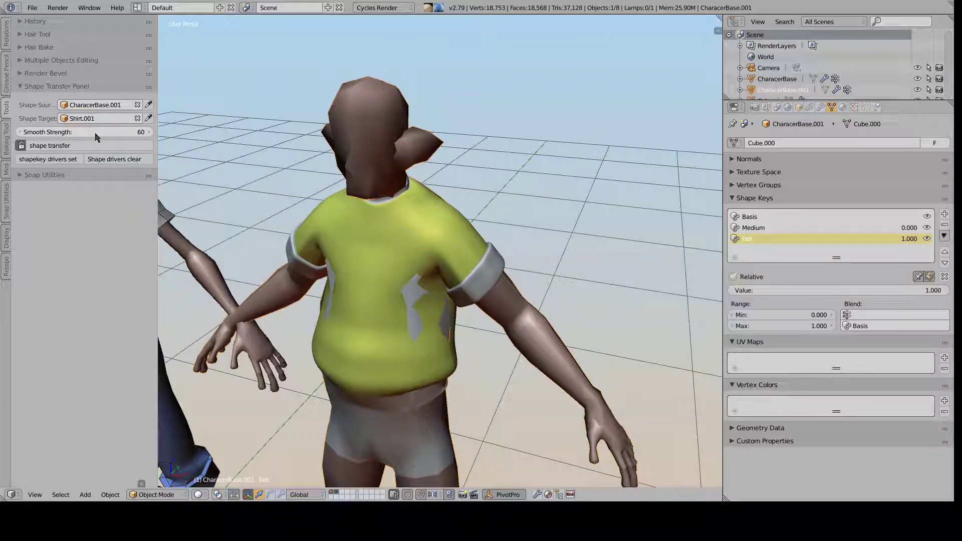
pyautogui.press('Return')
pyautogui.click(98, 145)
pyautogui.moveTo(409, 252); pyautogui.dragTo(365, 212, button='middle')
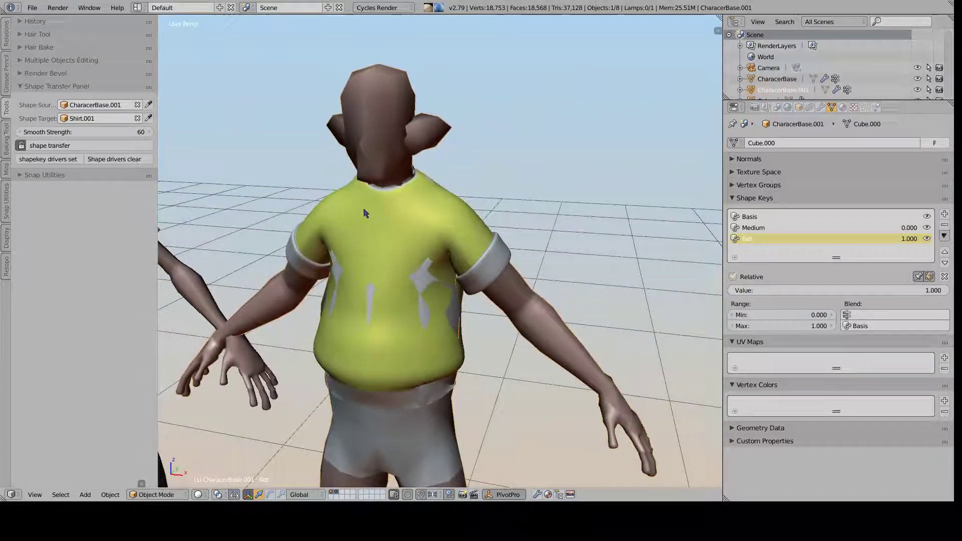
# Set the smooth strength back to 1
pyautogui.click(86, 131)
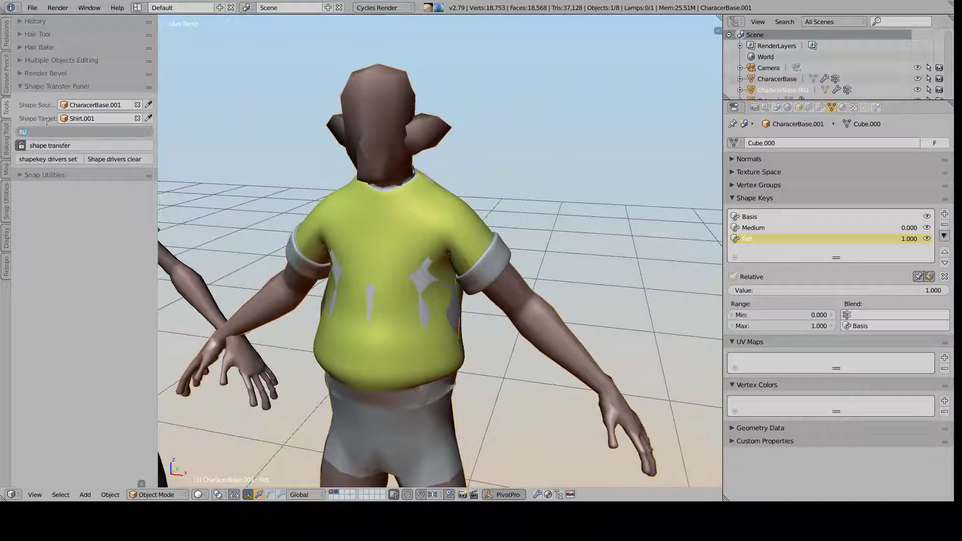
pyautogui.write('1')
pyautogui.press('Return')
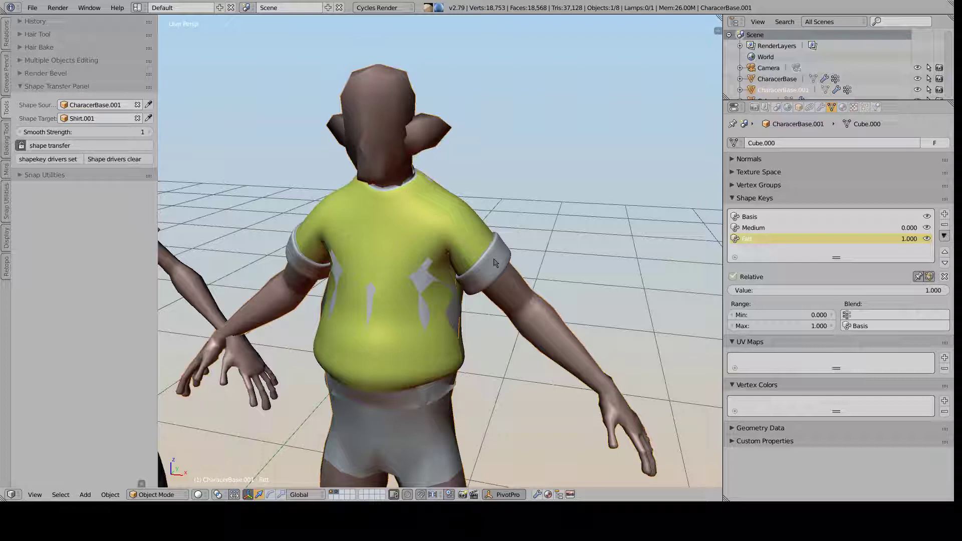
# Add a Subsurf modifier with 2 view subdivisions to the duplicated body and show its modifier settings
pyautogui.hotkey('ctrl', '1')
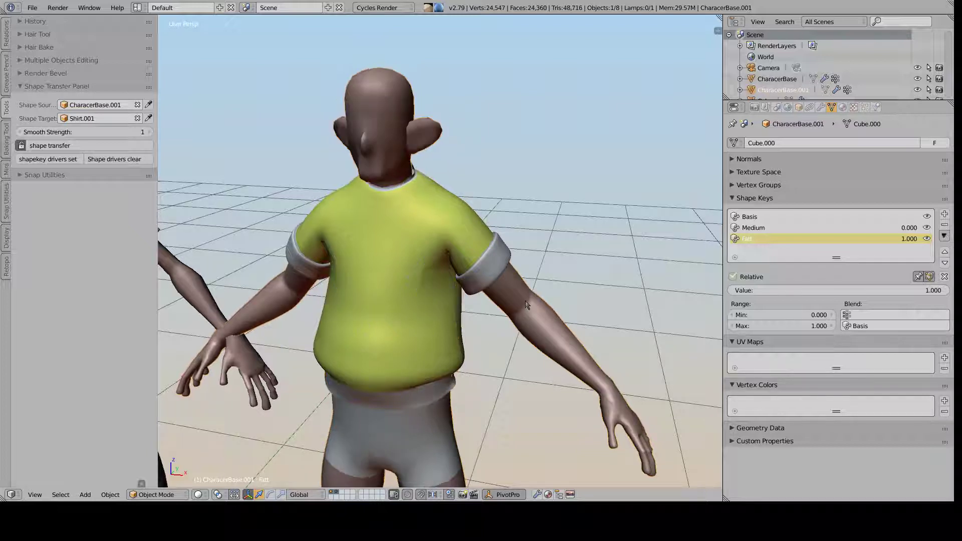
pyautogui.hotkey('ctrl', '2')
pyautogui.keyDown('shift'); pyautogui.moveTo(509, 286); pyautogui.dragTo(531, 281, button='middle'); pyautogui.keyUp('shift')
pyautogui.press('z')
pyautogui.click(822, 108)
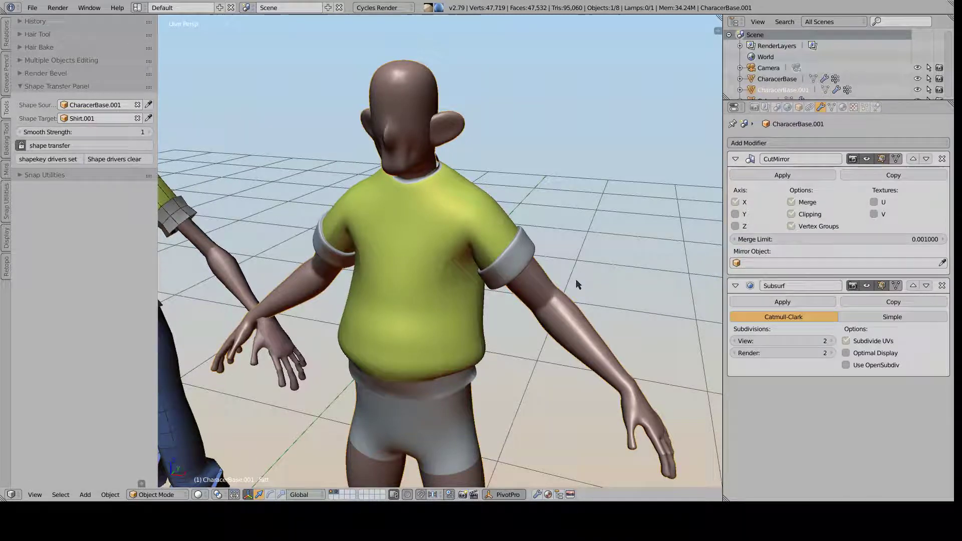
# Check the duplicated shirt's mesh density and rerun the shape transfer from the subdivided body at smooth strength 1
pyautogui.rightClick(459, 242)
pyautogui.moveTo(440, 243); pyautogui.dragTo(171, 156, button='middle')
pyautogui.press('Tab')
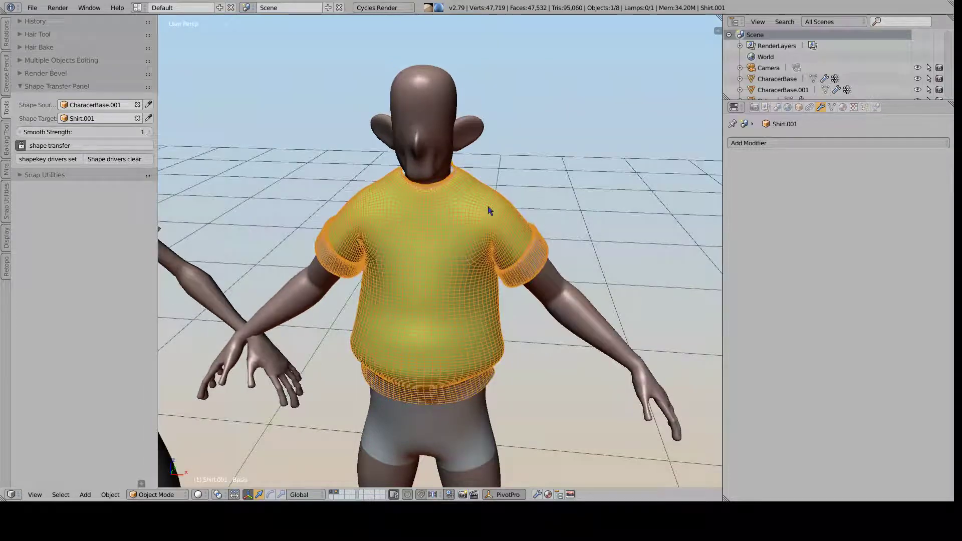
pyautogui.press('Tab')
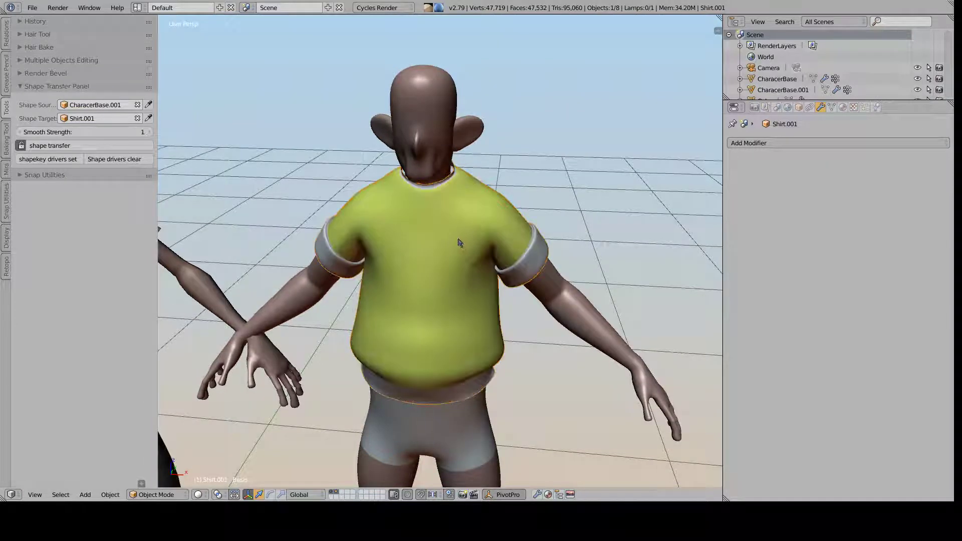
pyautogui.click(66, 145)
pyautogui.moveTo(465, 206); pyautogui.dragTo(301, 172, button='middle')
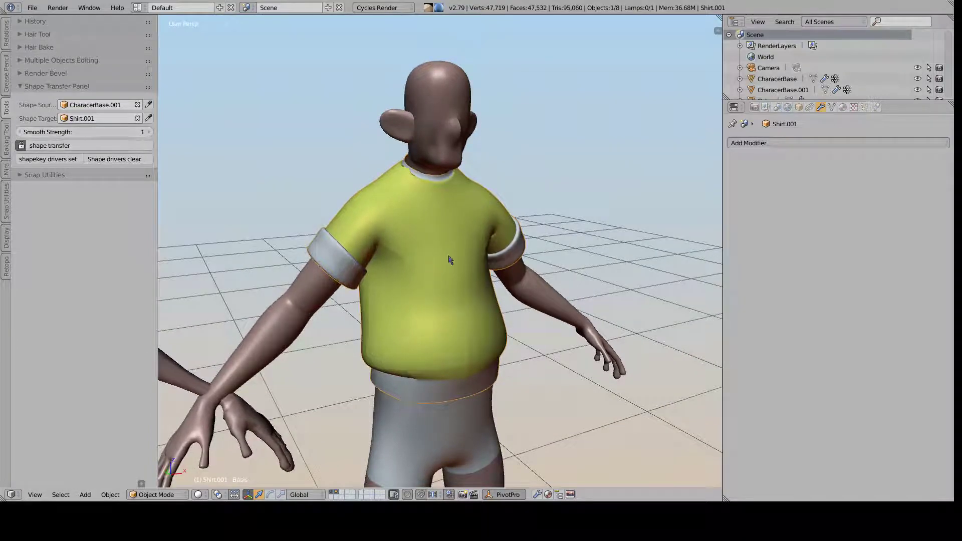
# Examine the duplicated shirt's shape keys and the fit around its armpits and collar from several angles
pyautogui.moveTo(443, 256); pyautogui.dragTo(412, 242, button='middle')
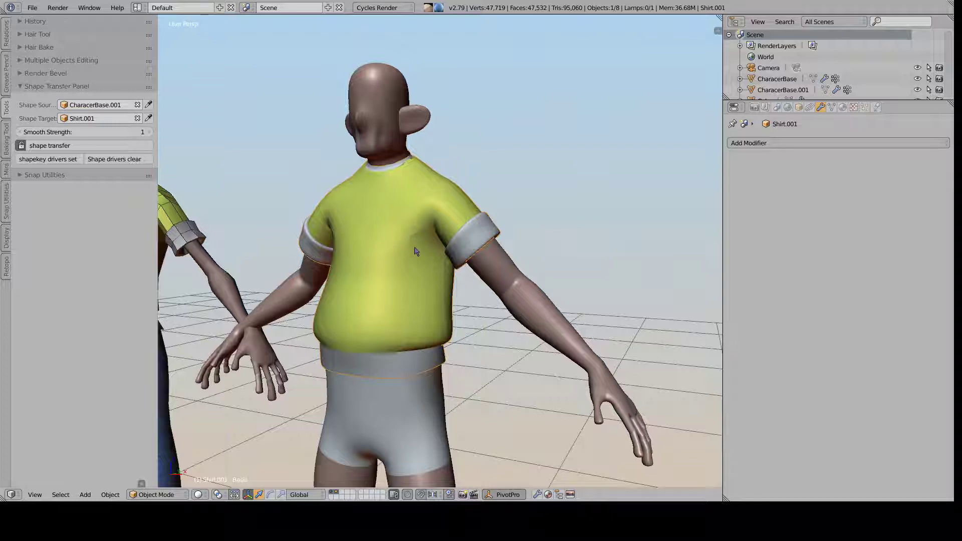
pyautogui.scroll(2, 414, 252)
pyautogui.click(831, 107)
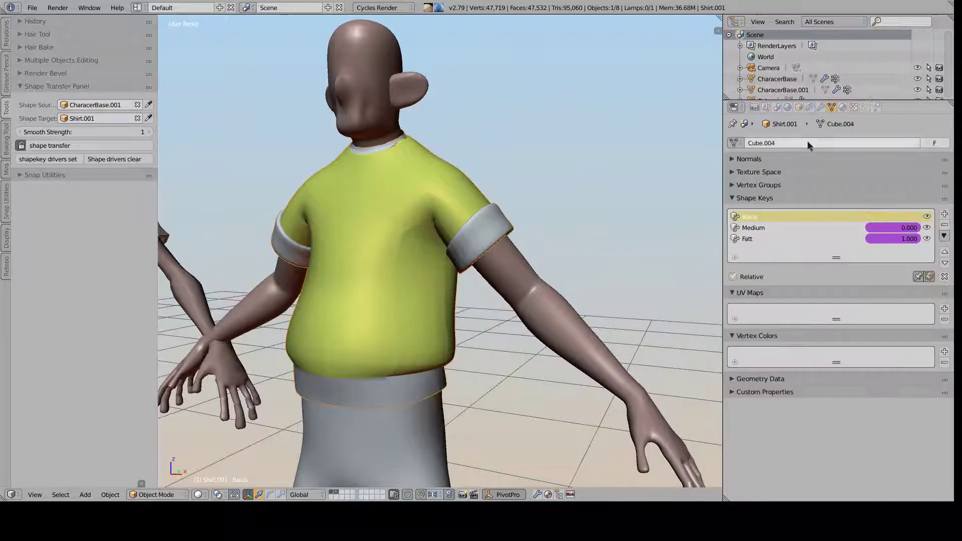
pyautogui.click(751, 161)
pyautogui.click(755, 160)
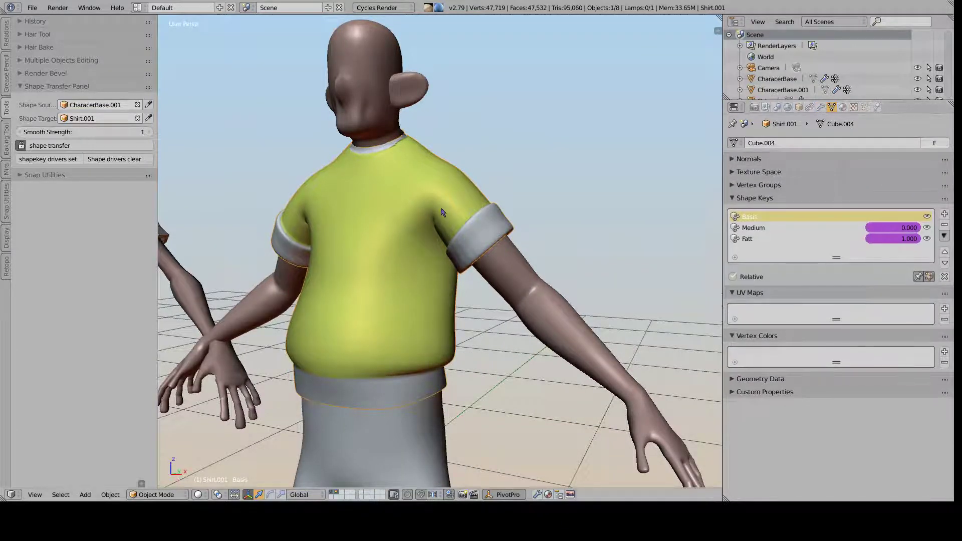
pyautogui.moveTo(491, 215); pyautogui.dragTo(544, 208, button='middle')
pyautogui.moveTo(350, 215); pyautogui.dragTo(441, 200, button='middle')
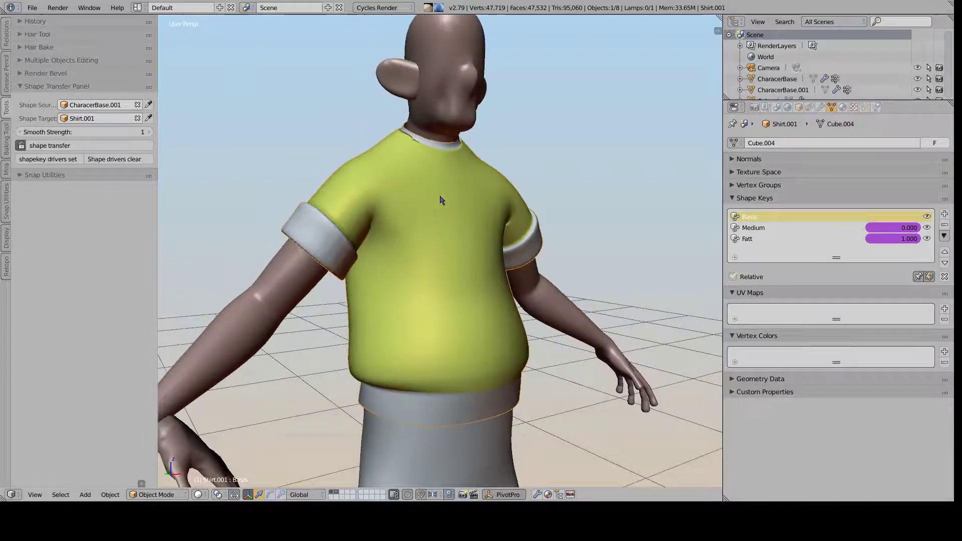
pyautogui.moveTo(335, 224); pyautogui.dragTo(413, 185, button='middle')
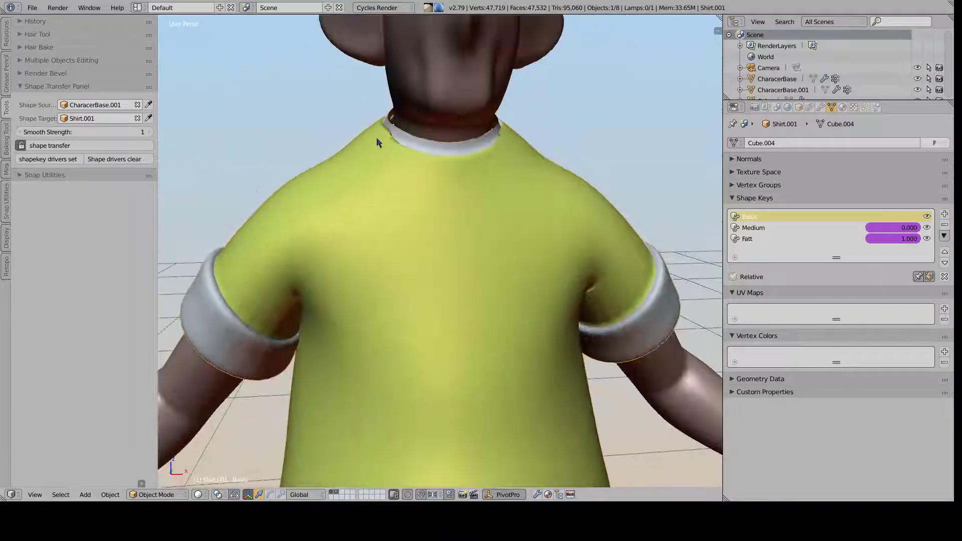
pyautogui.moveTo(376, 143); pyautogui.dragTo(478, 157, button='middle')
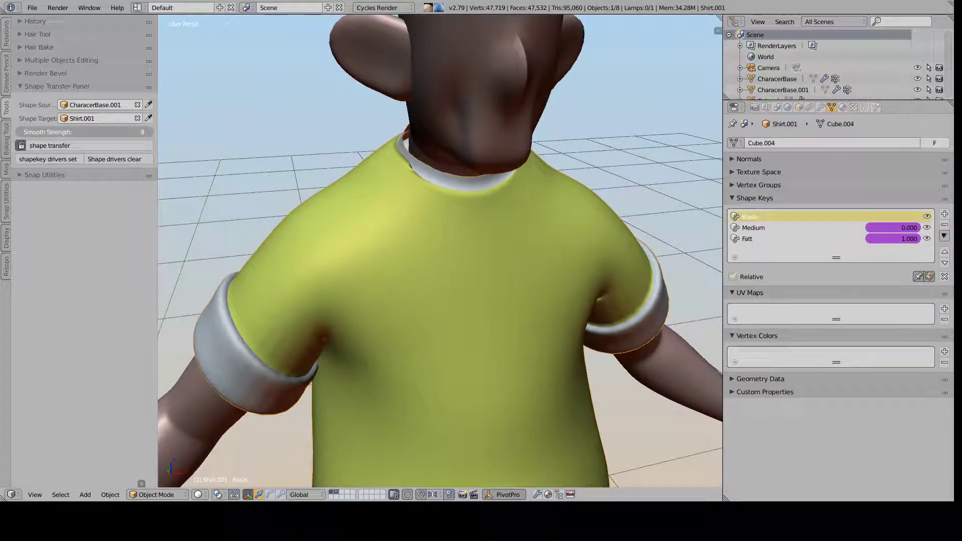
# Set the smooth strength to 6, rerun the shape transfer onto the duplicated shirt, and check the collar and shoulders
pyautogui.moveTo(83, 132); pyautogui.dragTo(75, 133)
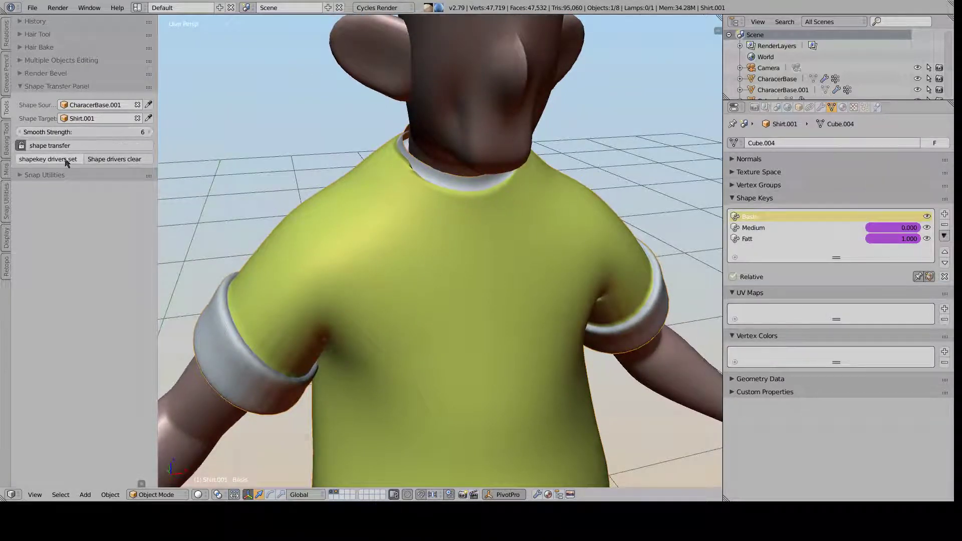
pyautogui.click(65, 160)
pyautogui.click(106, 146)
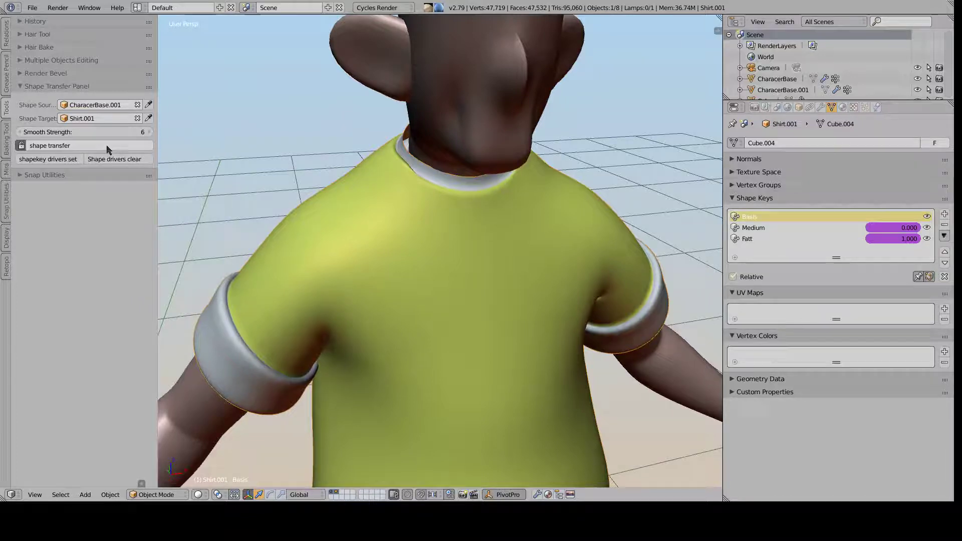
pyautogui.moveTo(433, 145); pyautogui.dragTo(451, 184, button='middle')
pyautogui.scroll(-3, 419, 222)
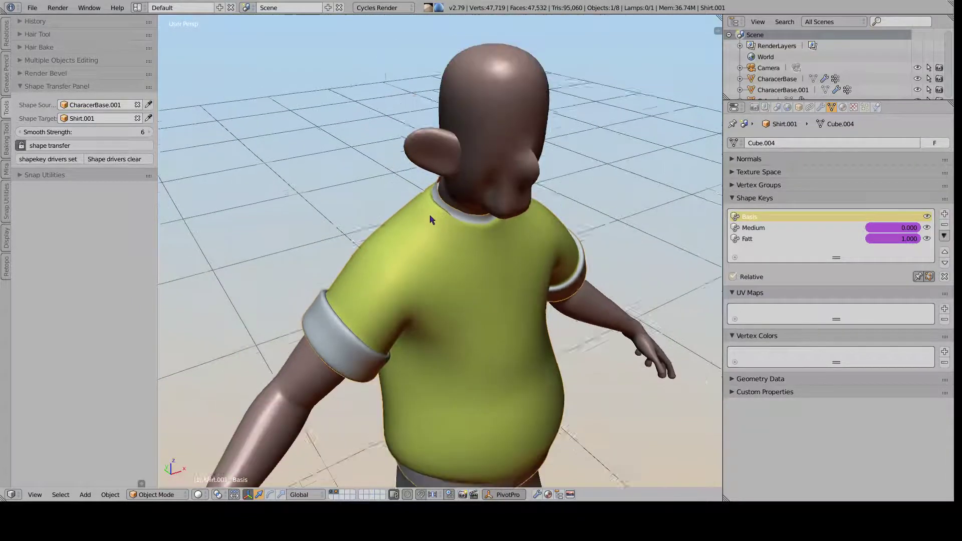
pyautogui.moveTo(429, 215); pyautogui.dragTo(344, 217, button='middle')
pyautogui.scroll(3, 345, 220)
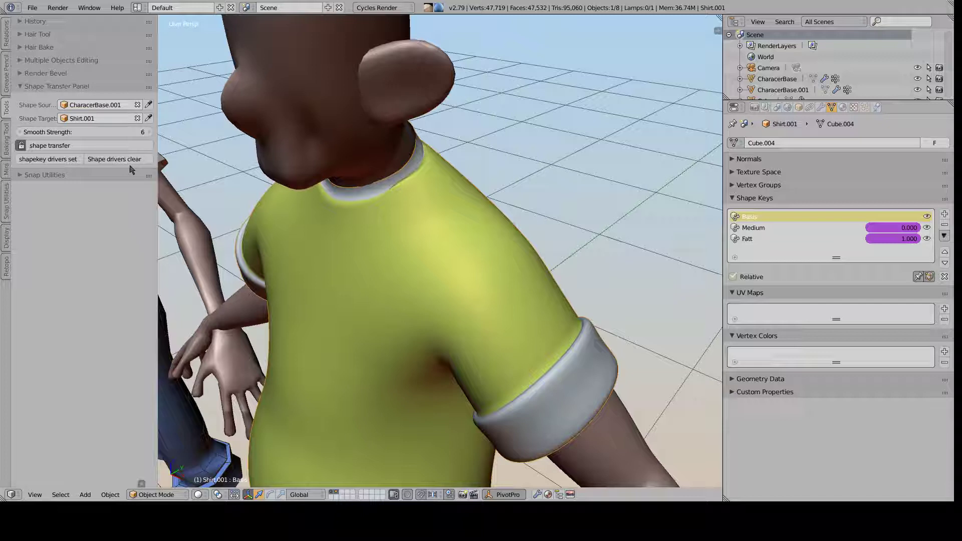
# Set the smooth strength to 10 and rerun the shape transfer onto the duplicated shirt
pyautogui.moveTo(122, 133); pyautogui.dragTo(151, 133)
pyautogui.click(107, 147)
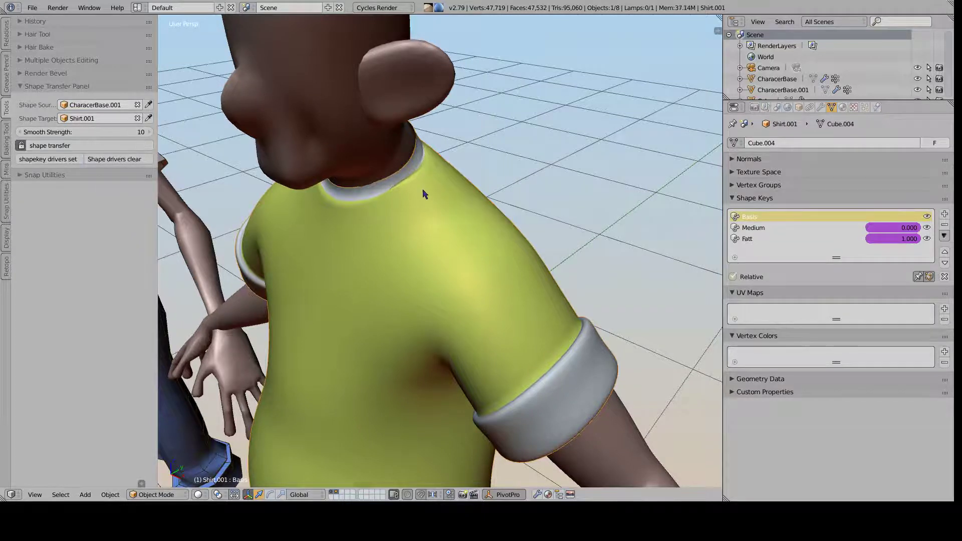
pyautogui.moveTo(392, 184); pyautogui.dragTo(414, 164, button='middle')
pyautogui.scroll(-2, 335, 183)
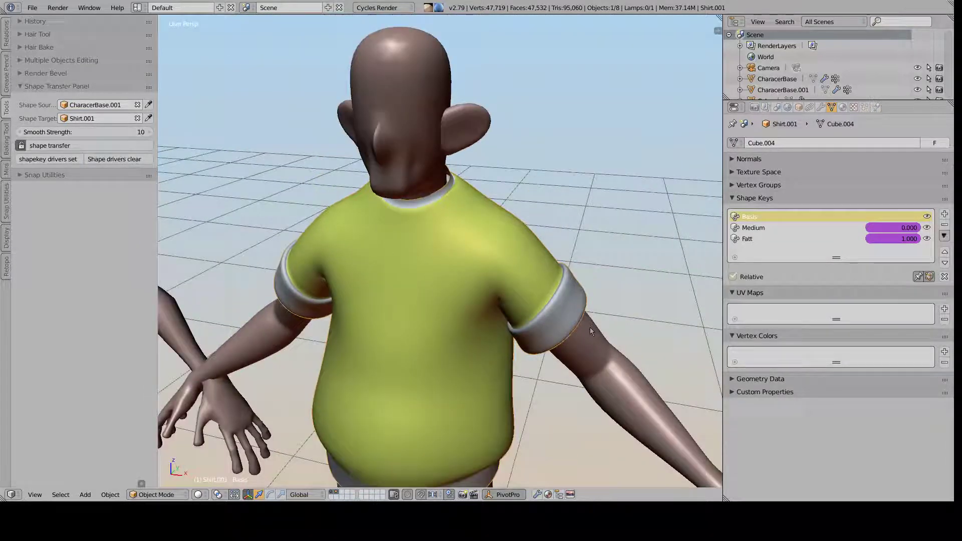
# Lower the duplicated body's Subsurf level to 1 and display its wireframe overlay
pyautogui.rightClick(589, 348)
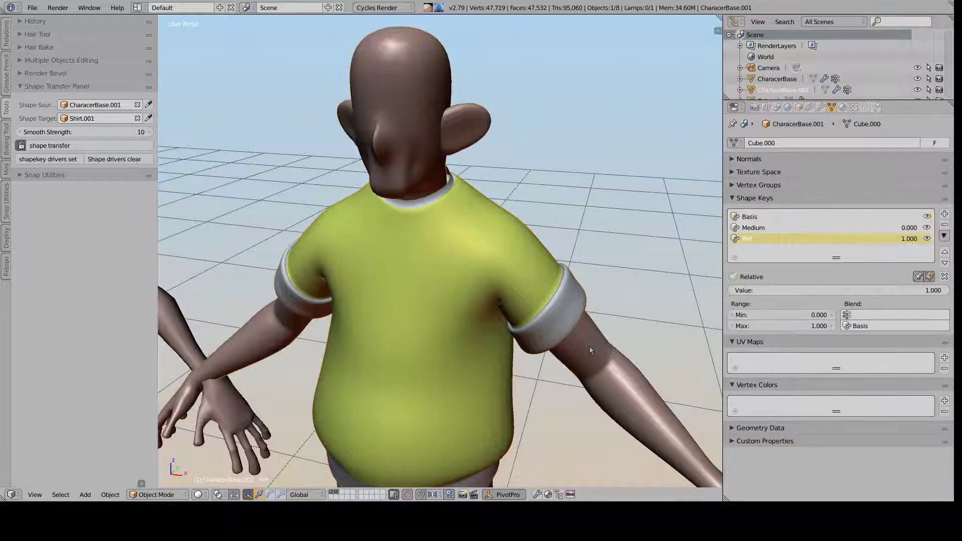
pyautogui.hotkey('ctrl', '1')
pyautogui.moveTo(587, 340); pyautogui.dragTo(564, 303, button='middle')
pyautogui.hotkey('alt', 'w')
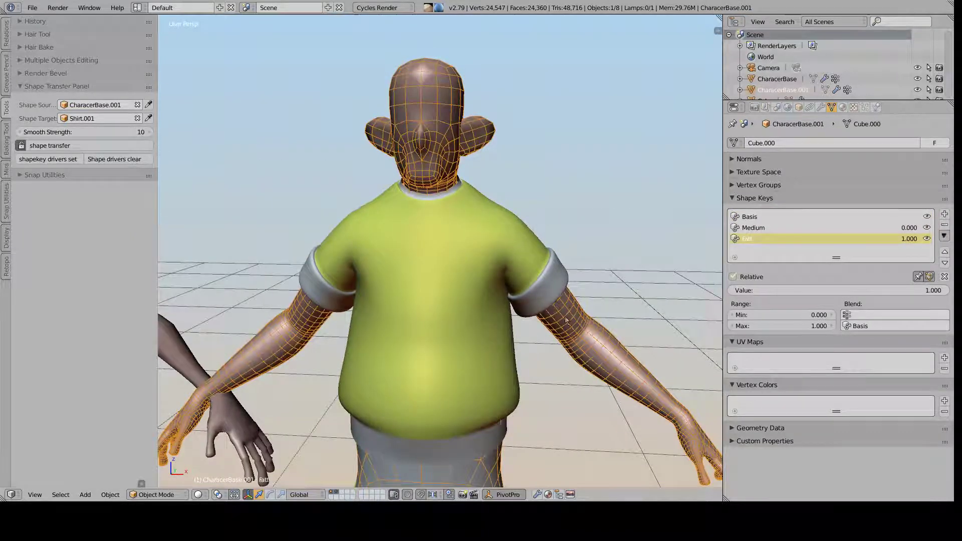
# Select the duplicated shirt and examine its fit on the fat body from several angles
pyautogui.moveTo(557, 295); pyautogui.dragTo(509, 262, button='middle')
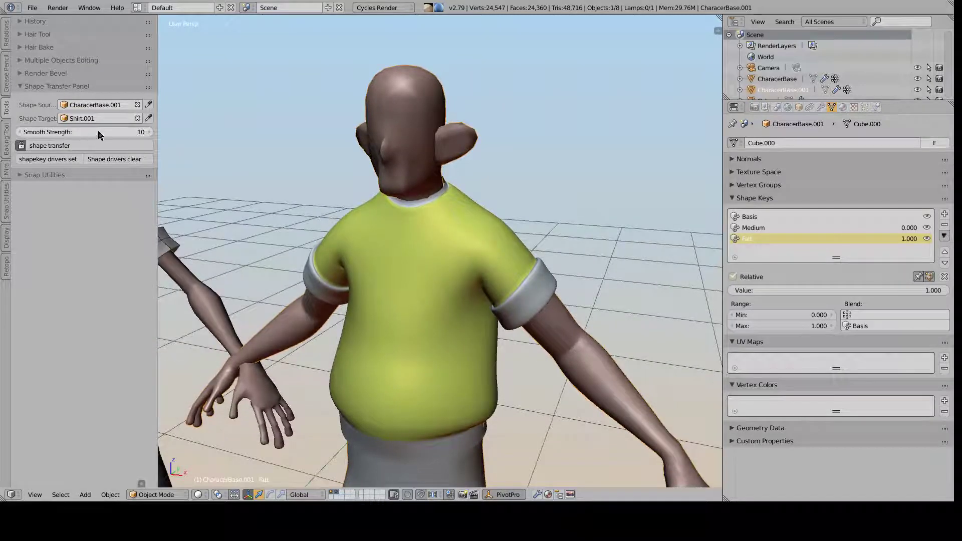
pyautogui.moveTo(449, 184); pyautogui.dragTo(371, 195, button='middle')
pyautogui.rightClick(439, 279)
pyautogui.moveTo(441, 283); pyautogui.dragTo(539, 309, button='middle')
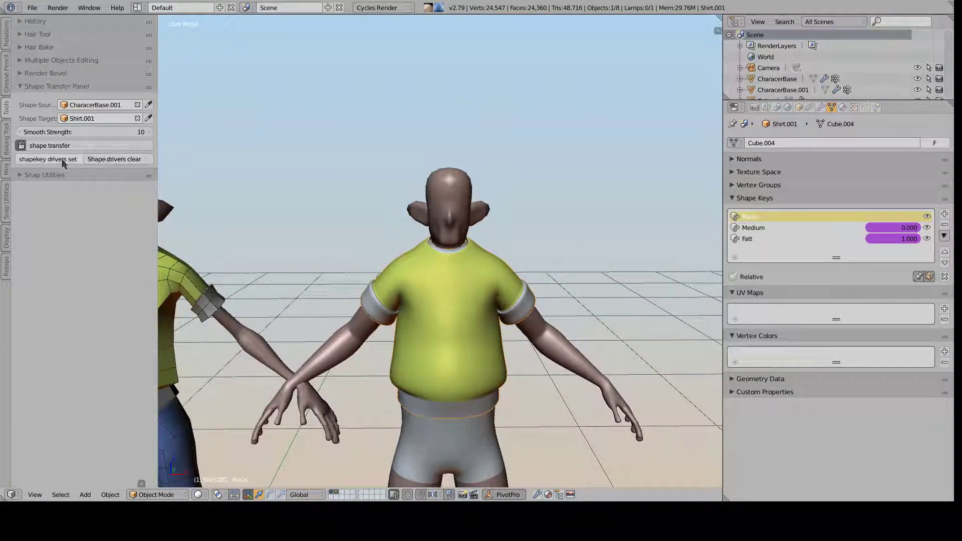
pyautogui.scroll(3, 440, 279)
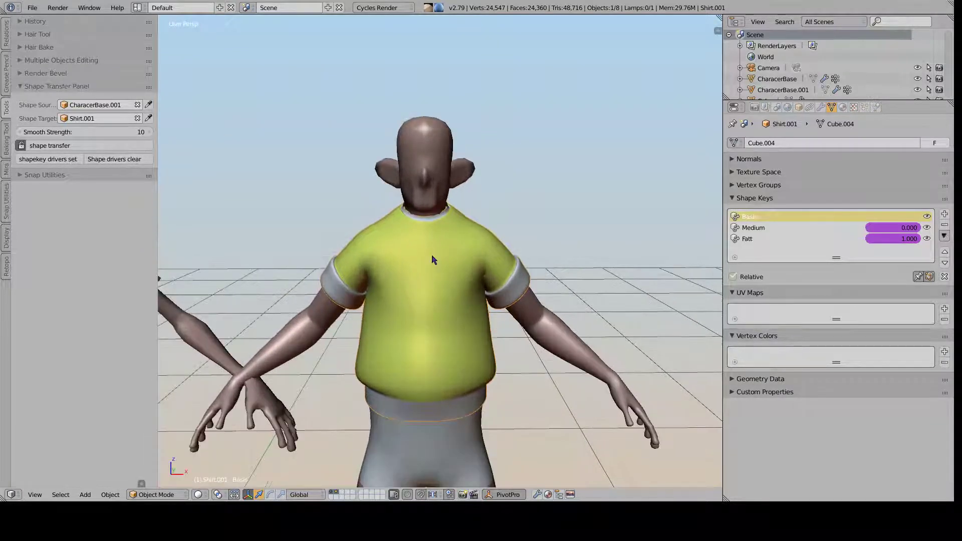
pyautogui.press('g')
pyautogui.rightClick(425, 212)
pyautogui.moveTo(426, 215); pyautogui.dragTo(441, 242, button='middle')
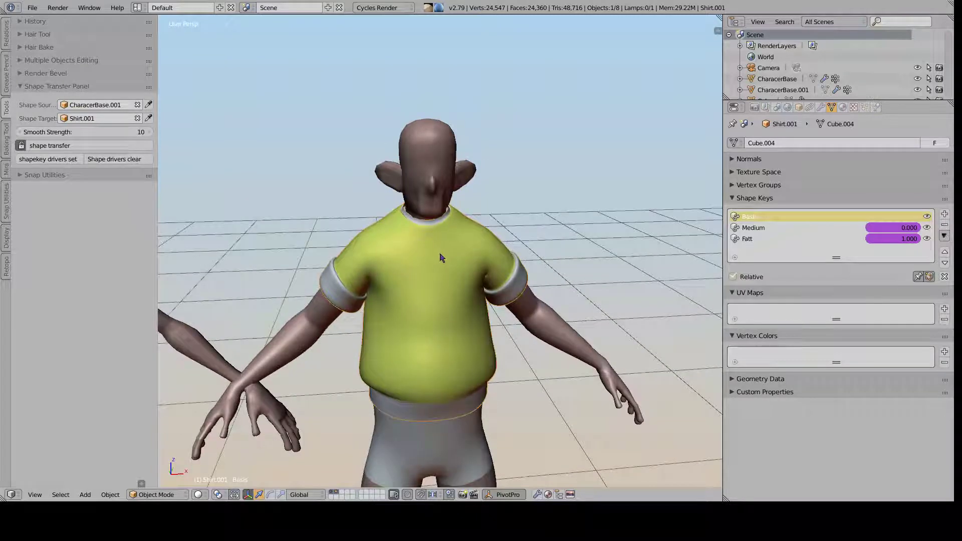
# Select the duplicated shirt's Fatt shape key and try to change its driven value
pyautogui.click(760, 238)
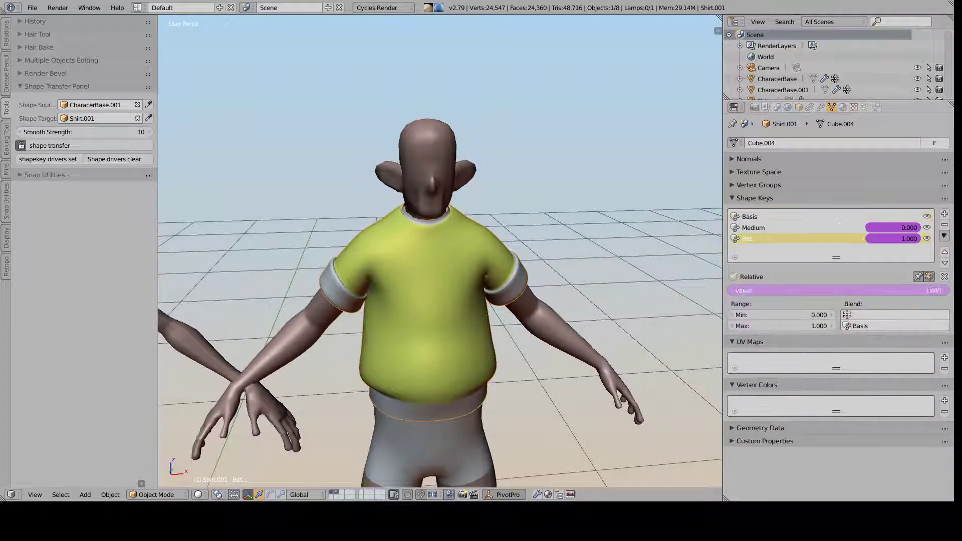
pyautogui.click(789, 291)
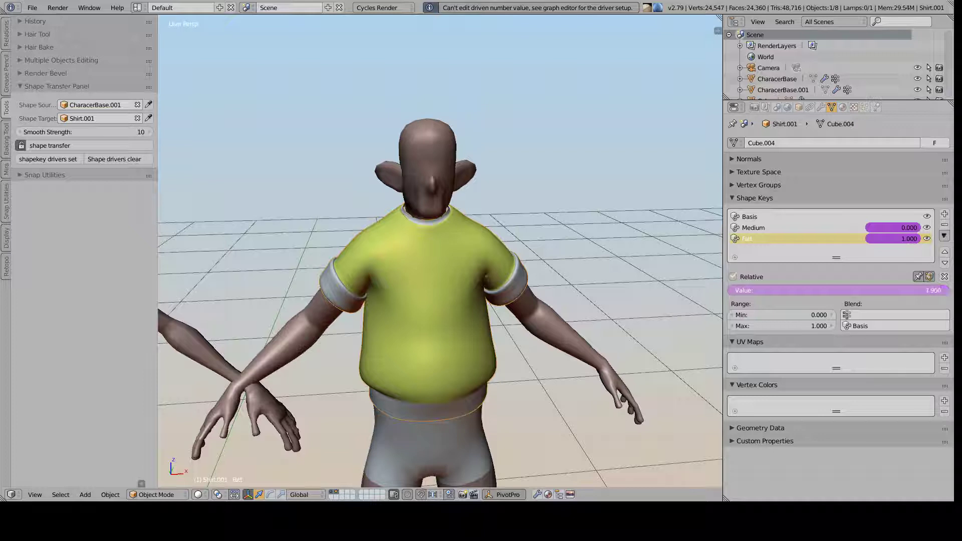
pyautogui.moveTo(940, 290); pyautogui.dragTo(887, 291)
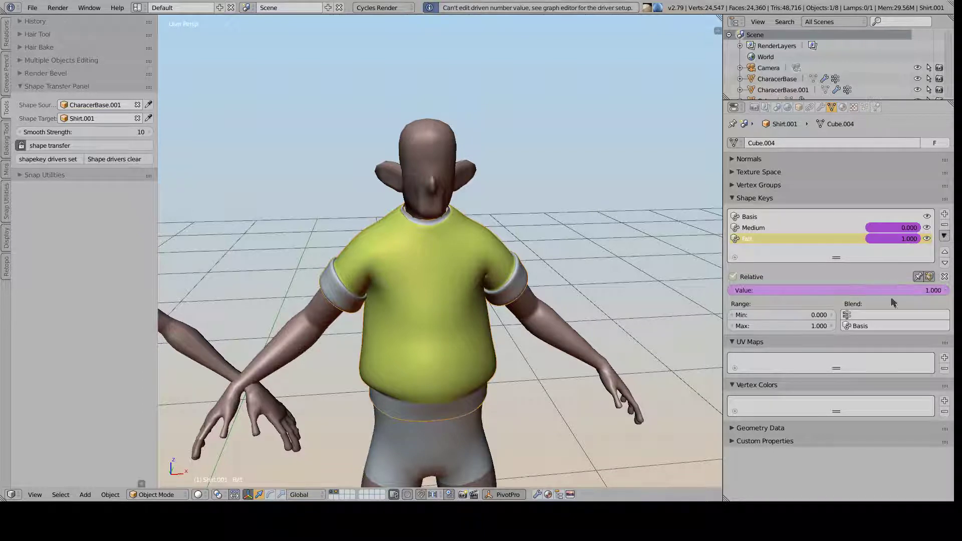
pyautogui.click(924, 291)
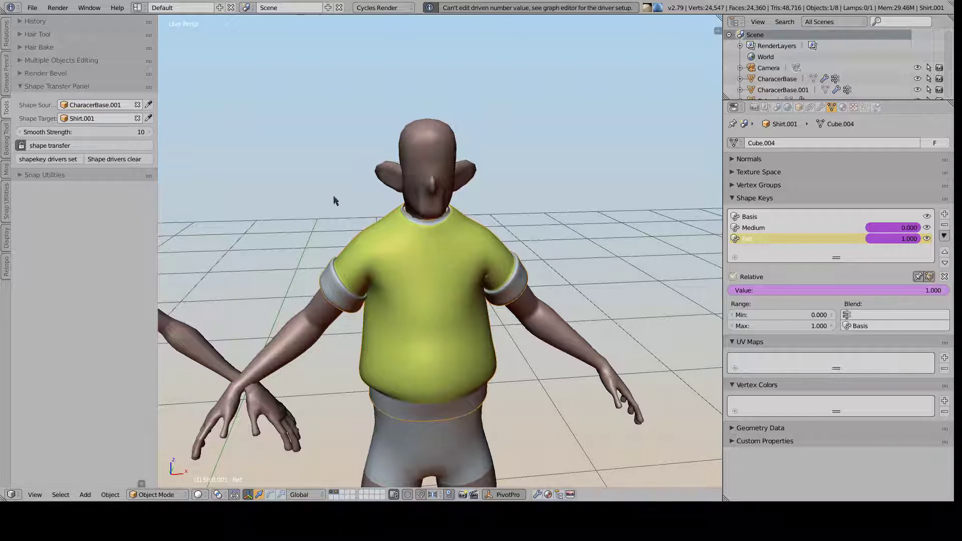
# Clear the shape key drivers from the duplicated shirt and test adjusting its Fatt value
pyautogui.click(131, 160)
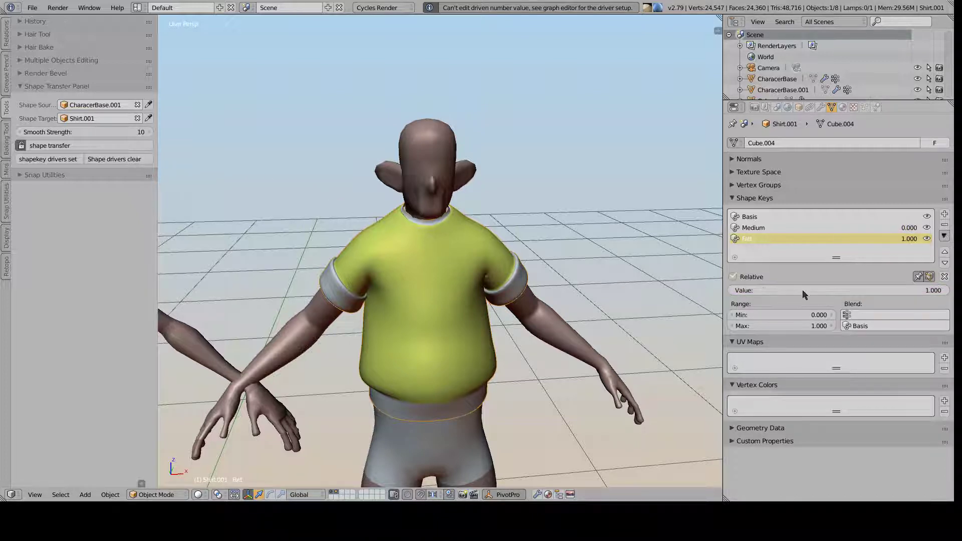
pyautogui.moveTo(942, 291)
pyautogui.mouseDown()
pyautogui.moveTo(732, 290)
pyautogui.moveTo(944, 290)
pyautogui.mouseUp()
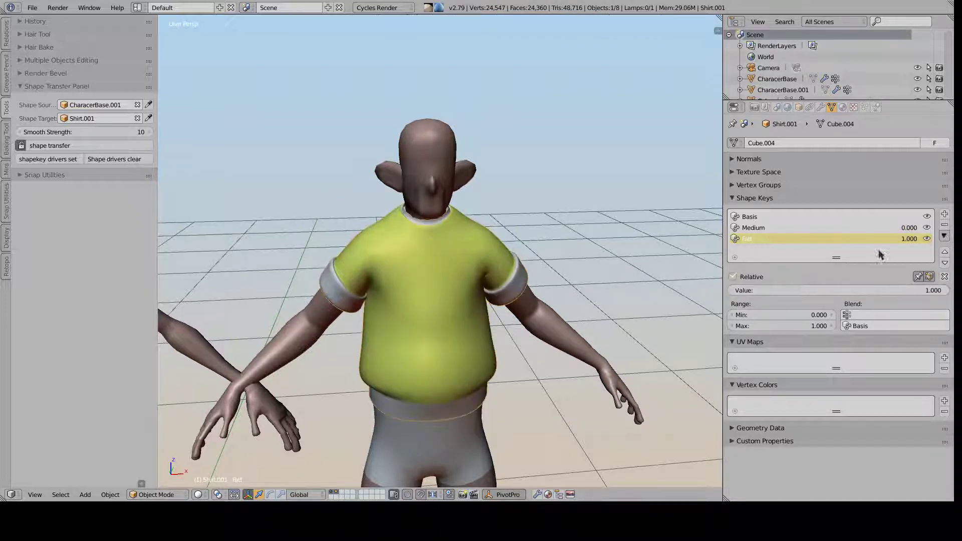
# Move the duplicated shirt beside the body, test its Medium shape key value, and undo the move
pyautogui.click(825, 230)
pyautogui.moveTo(466, 267); pyautogui.dragTo(426, 295, button='middle')
pyautogui.press('g')
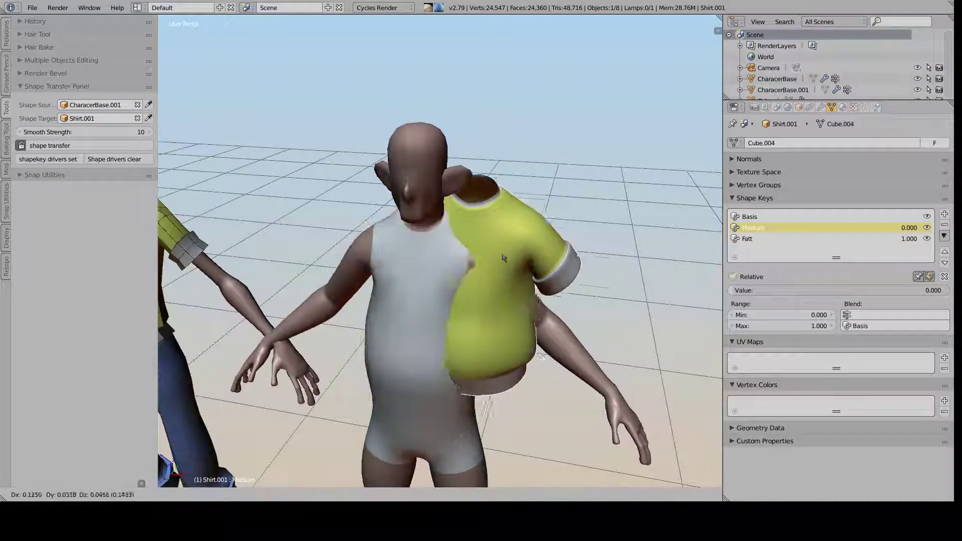
pyautogui.click(531, 245)
pyautogui.moveTo(830, 291); pyautogui.dragTo(708, 284)
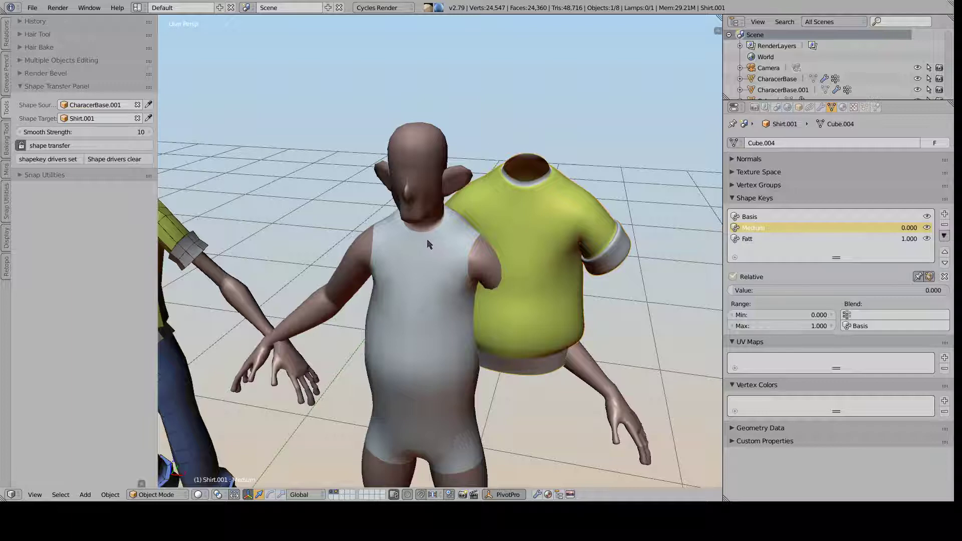
pyautogui.hotkey('ctrl', 'z')
pyautogui.moveTo(430, 242); pyautogui.dragTo(220, 200, button='middle')
pyautogui.press('g')
pyautogui.rightClick(475, 244)
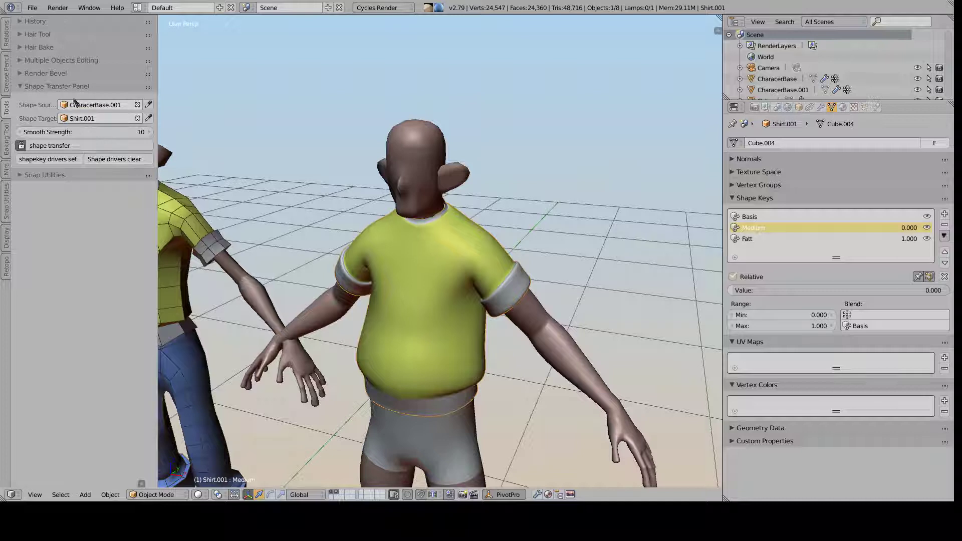
# Set the shape key drivers on the duplicated shirt and lower the duplicated body's Fatt value to 0
pyautogui.click(51, 158)
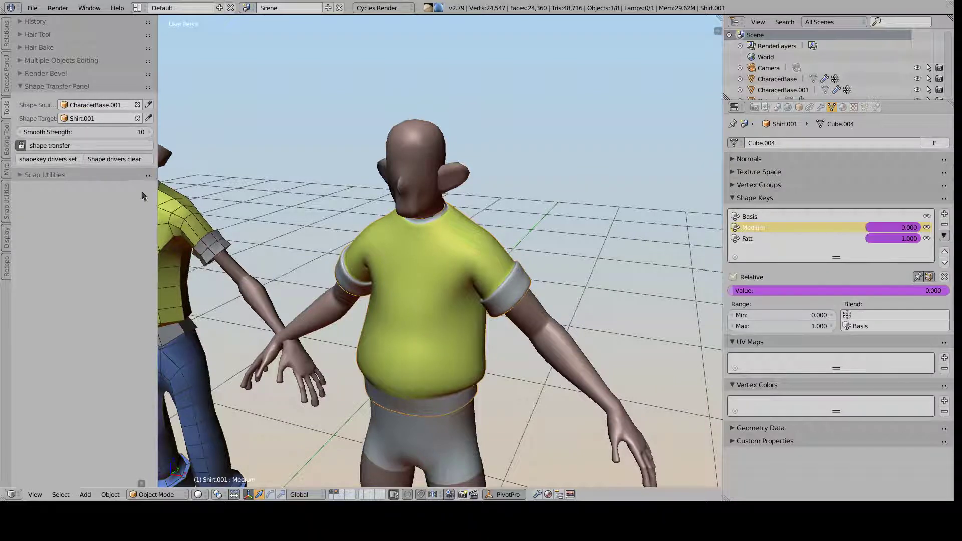
pyautogui.rightClick(551, 321)
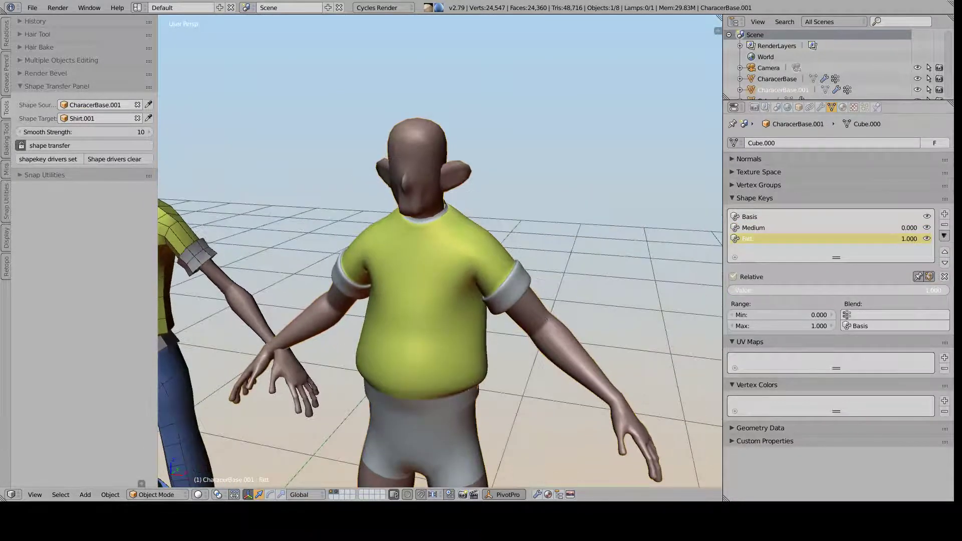
pyautogui.moveTo(942, 290); pyautogui.dragTo(735, 292)
# Delete the duplicated shirt together with the duplicated body
pyautogui.rightClick(449, 258)
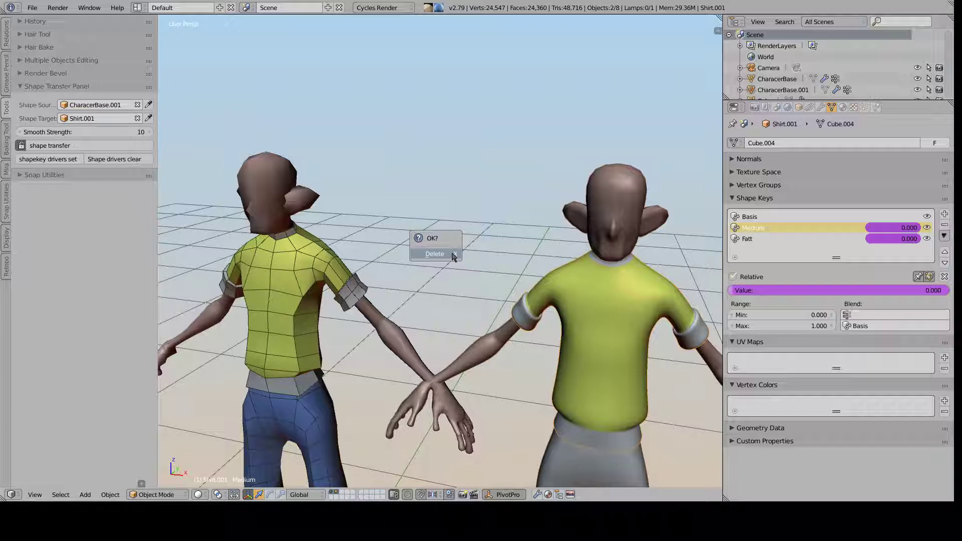
pyautogui.click(441, 256)
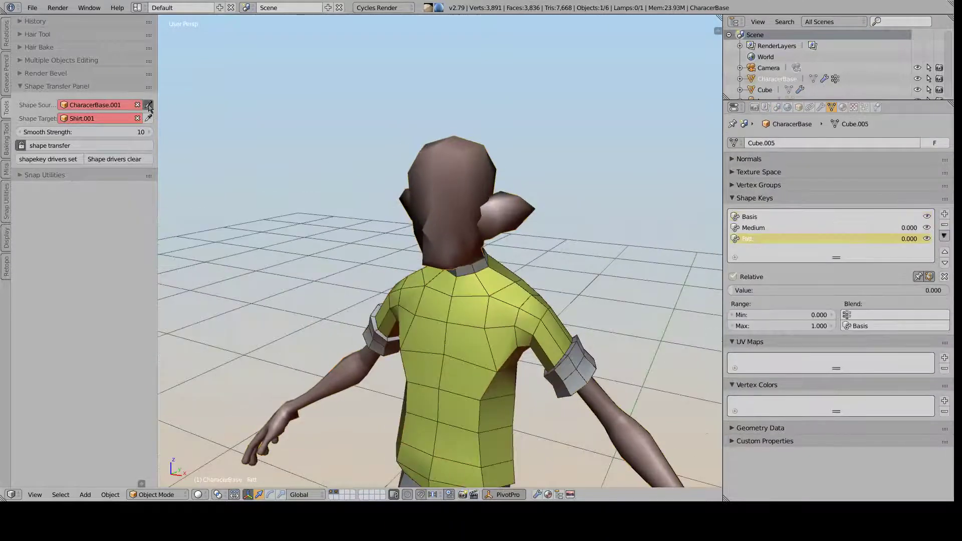
# Set CharacerBase as the shape source and Shirt as the shape target, with a smooth strength of 4
pyautogui.click(149, 106)
pyautogui.rightClick(415, 278)
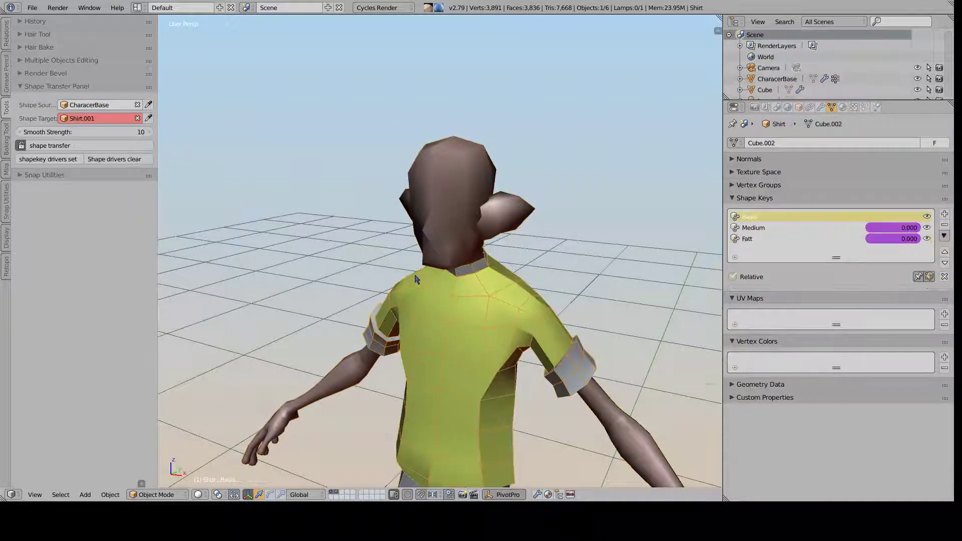
pyautogui.click(149, 119)
pyautogui.click(131, 132)
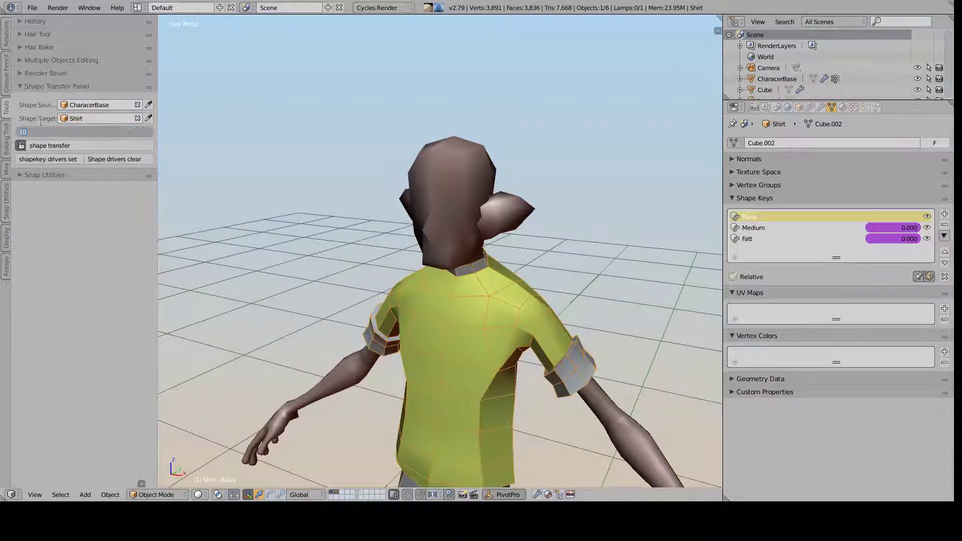
pyautogui.write('4')
pyautogui.press('Return')
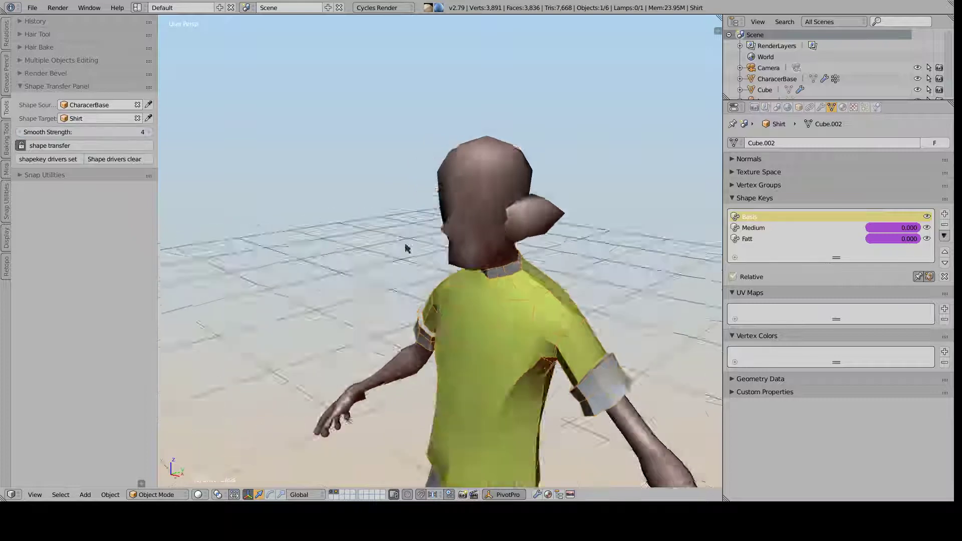
# Set the original body's Fatt shape key to 1 and select the low-poly shirt to check its collar
pyautogui.moveTo(406, 248); pyautogui.dragTo(460, 289, button='middle')
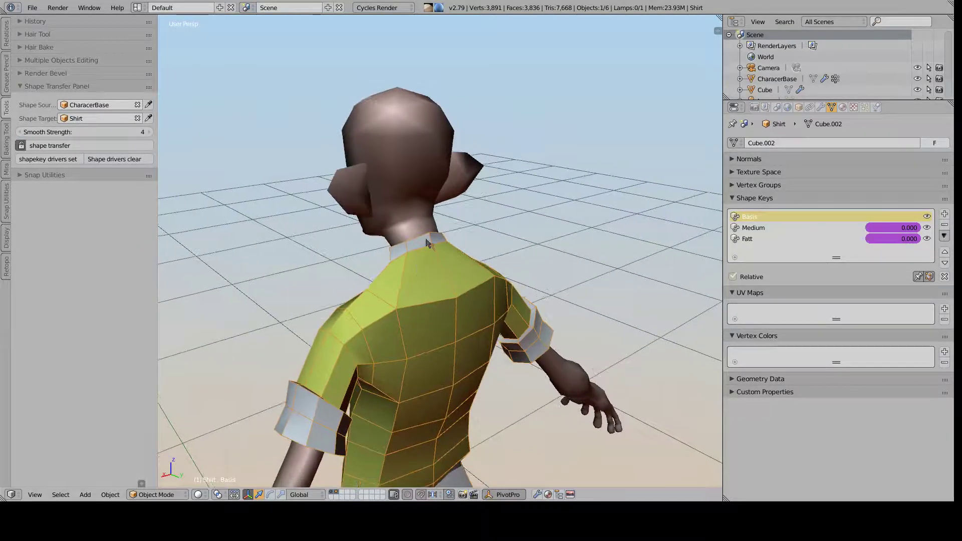
pyautogui.rightClick(385, 189)
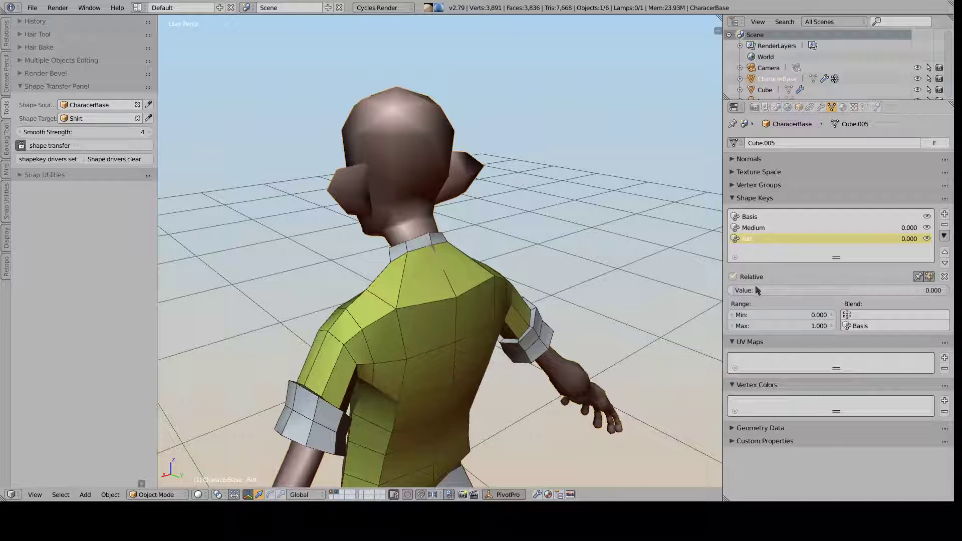
pyautogui.moveTo(755, 287); pyautogui.dragTo(947, 289)
pyautogui.rightClick(474, 286)
pyautogui.moveTo(399, 277); pyautogui.dragTo(404, 285, button='middle')
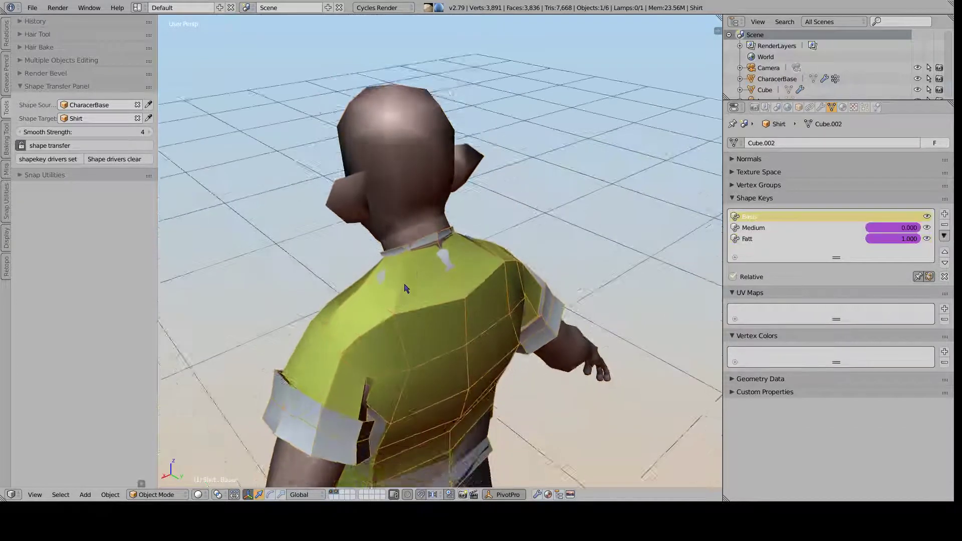
pyautogui.scroll(1, 405, 283)
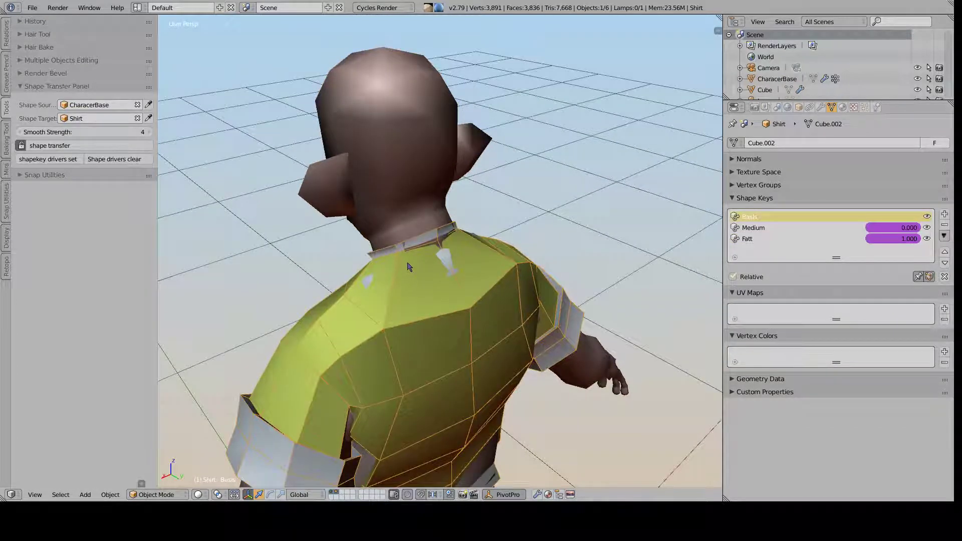
# Run the shape transfer onto the low-poly shirt and inspect the collar from the back and front
pyautogui.click(54, 146)
pyautogui.moveTo(409, 250); pyautogui.dragTo(456, 239, button='middle')
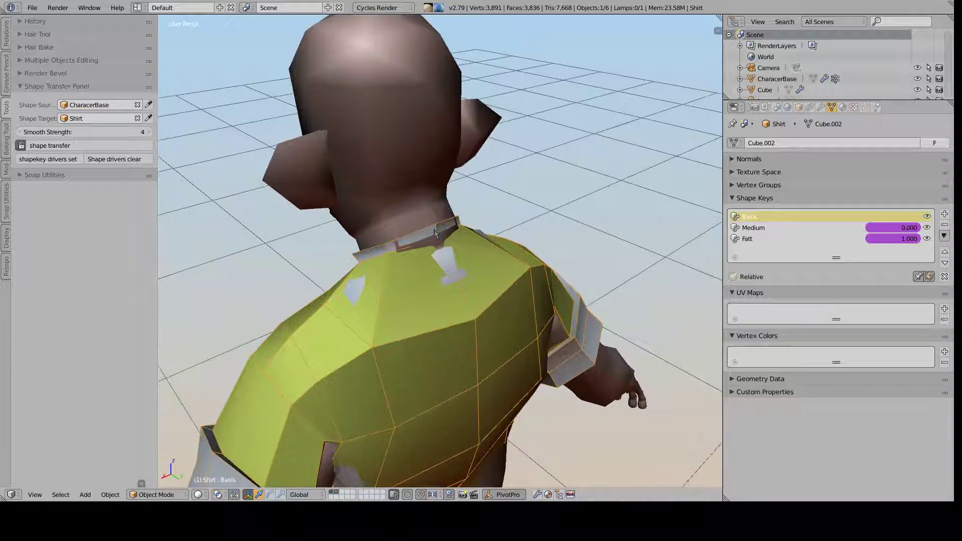
pyautogui.moveTo(358, 243); pyautogui.dragTo(503, 197, button='middle')
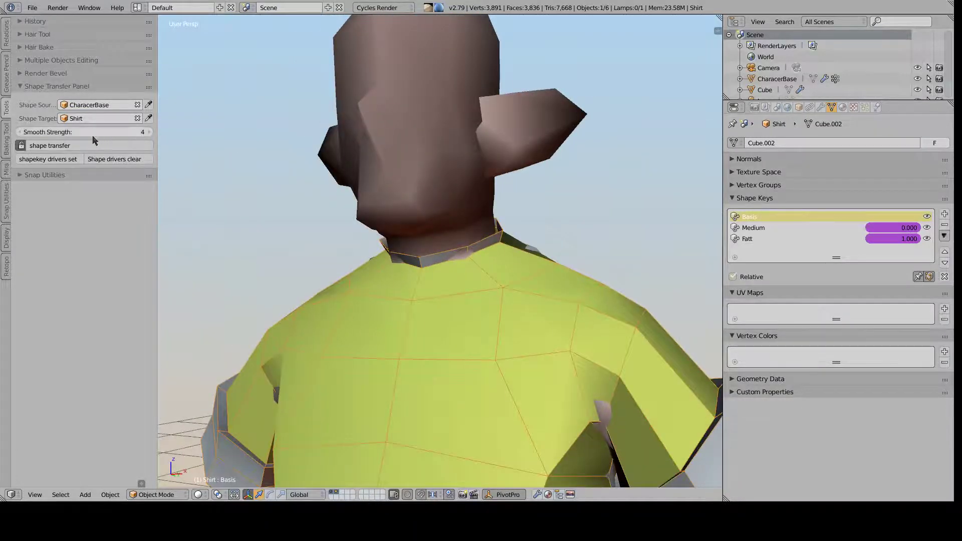
pyautogui.moveTo(488, 237); pyautogui.dragTo(439, 233, button='middle')
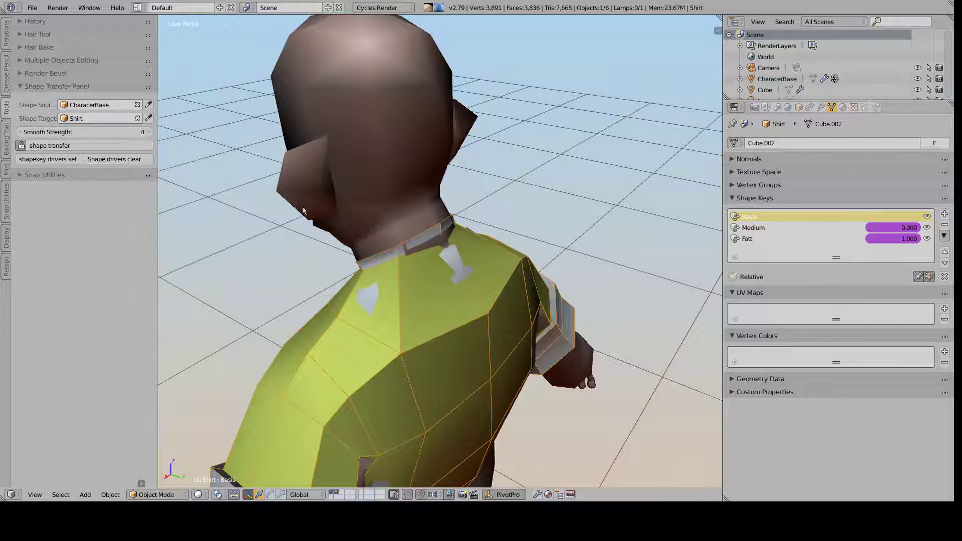
# Rerun the shape transfer onto the low-poly shirt and compare the neckline with the body from several angles
pyautogui.click(55, 145)
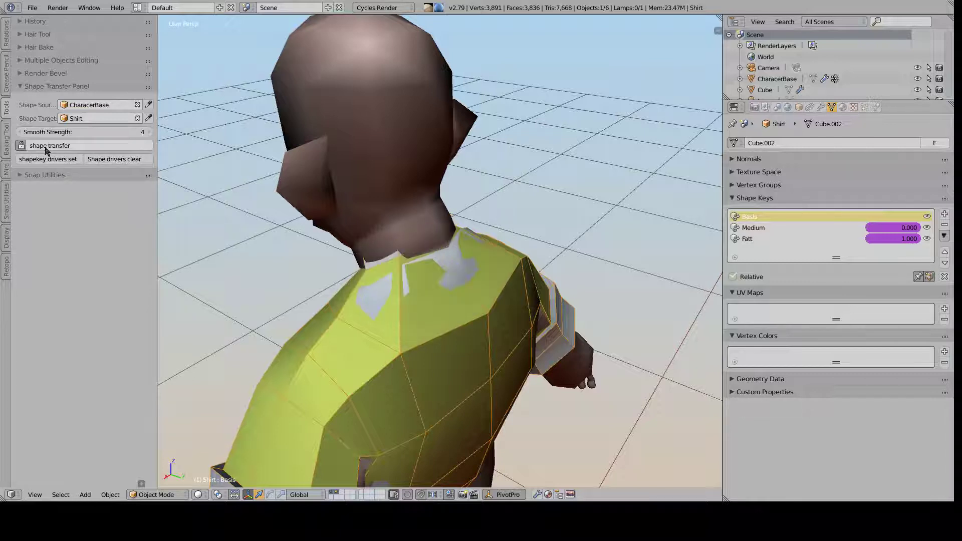
pyautogui.moveTo(266, 231); pyautogui.dragTo(555, 221, button='middle')
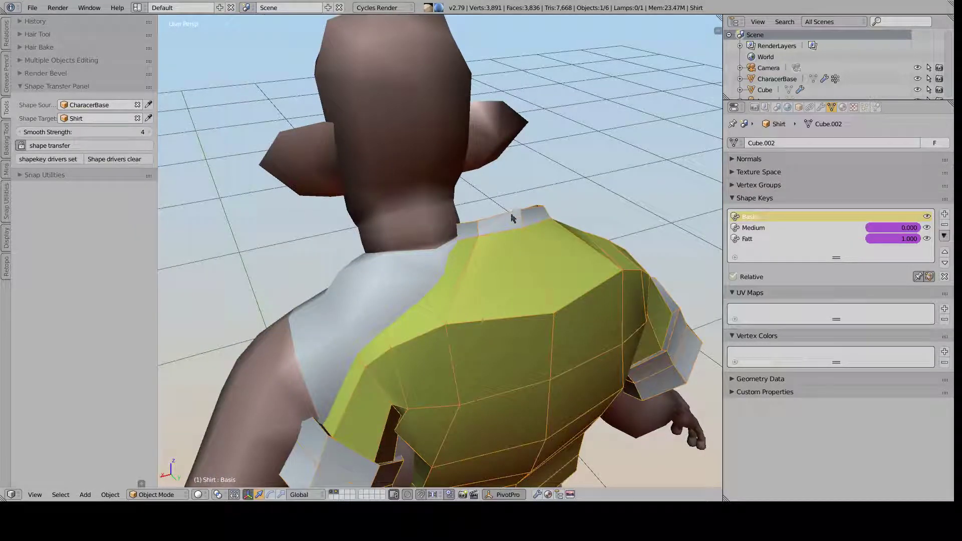
pyautogui.moveTo(466, 220); pyautogui.dragTo(486, 252, button='middle')
pyautogui.scroll(-4, 498, 227)
pyautogui.scroll(-2, 486, 252)
pyautogui.keyDown('shift'); pyautogui.moveTo(471, 348); pyautogui.dragTo(469, 234, button='middle'); pyautogui.keyUp('shift')
pyautogui.keyDown('shift'); pyautogui.moveTo(461, 178); pyautogui.dragTo(506, 312, button='middle'); pyautogui.keyUp('shift')
pyautogui.scroll(3, 505, 264)
pyautogui.moveTo(505, 264); pyautogui.dragTo(415, 277, button='middle')
pyautogui.scroll(3, 435, 278)
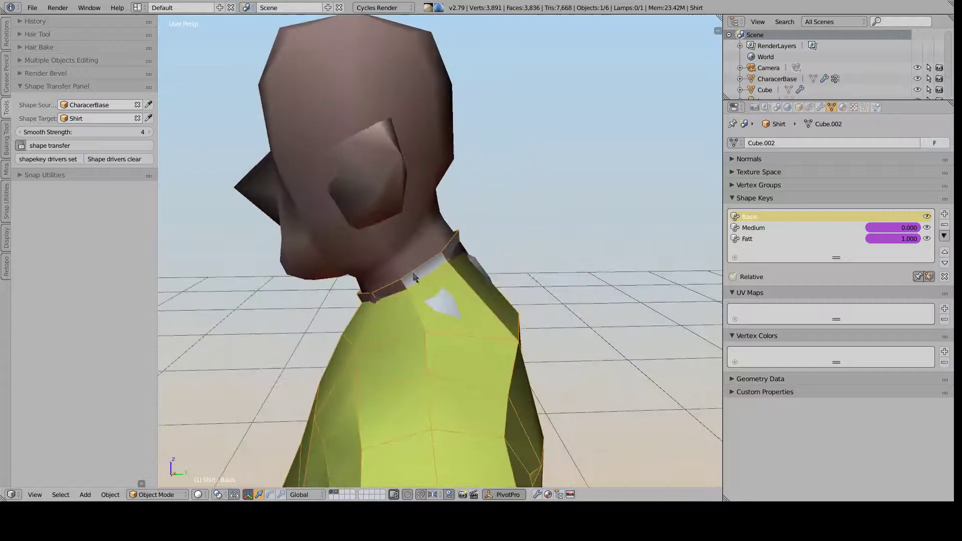
# Isolate the low-poly shirt in local view and select the collar's upper edge loop in Edit Mode
pyautogui.press('Tab')
pyautogui.press('Tab')
pyautogui.press('KP_Divide')
pyautogui.press('Tab')
pyautogui.keyDown('shift'); pyautogui.moveTo(472, 209); pyautogui.dragTo(473, 366, button='middle'); pyautogui.keyUp('shift')
pyautogui.scroll(3, 504, 306)
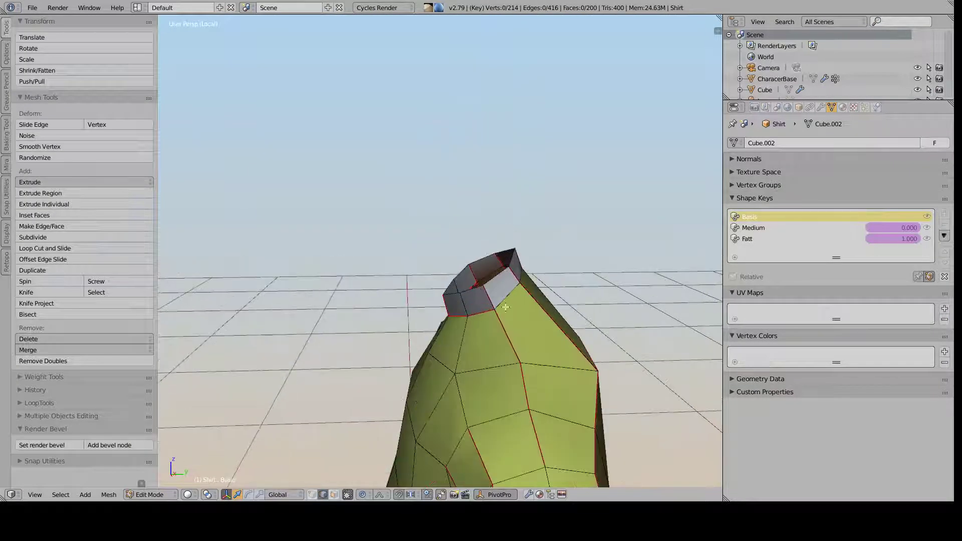
pyautogui.keyDown('alt'); pyautogui.rightClick(493, 279); pyautogui.keyUp('alt')
pyautogui.moveTo(493, 278); pyautogui.dragTo(423, 304, button='middle')
# Sketch grease pencil strokes at the collar's upper edge to illustrate its direction, and erase them
pyautogui.moveTo(419, 265); pyautogui.dragTo(440, 300)
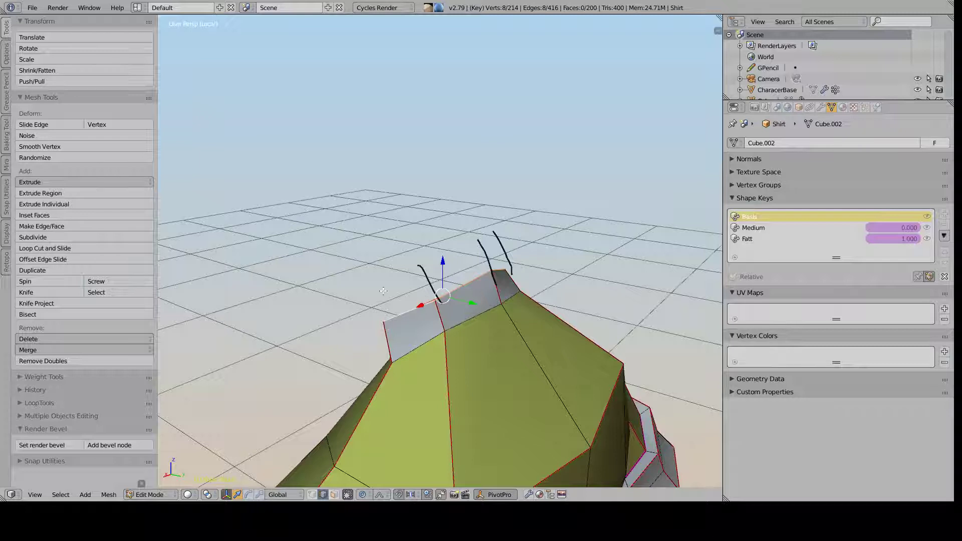
pyautogui.scroll(-4, 381, 280)
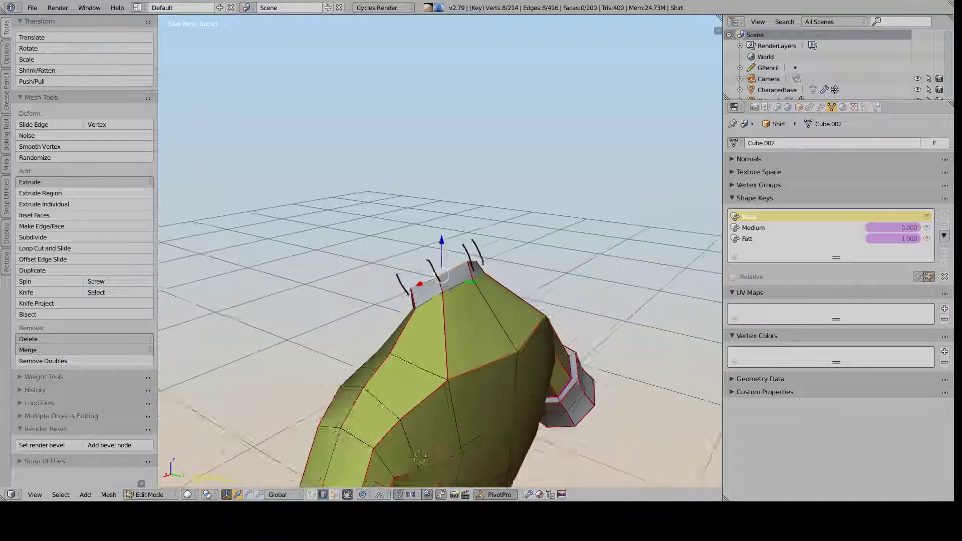
pyautogui.moveTo(404, 273)
pyautogui.mouseDown(button='right')
pyautogui.moveTo(417, 279)
pyautogui.moveTo(442, 258)
pyautogui.mouseUp(button='right')
pyautogui.scroll(3, 430, 266)
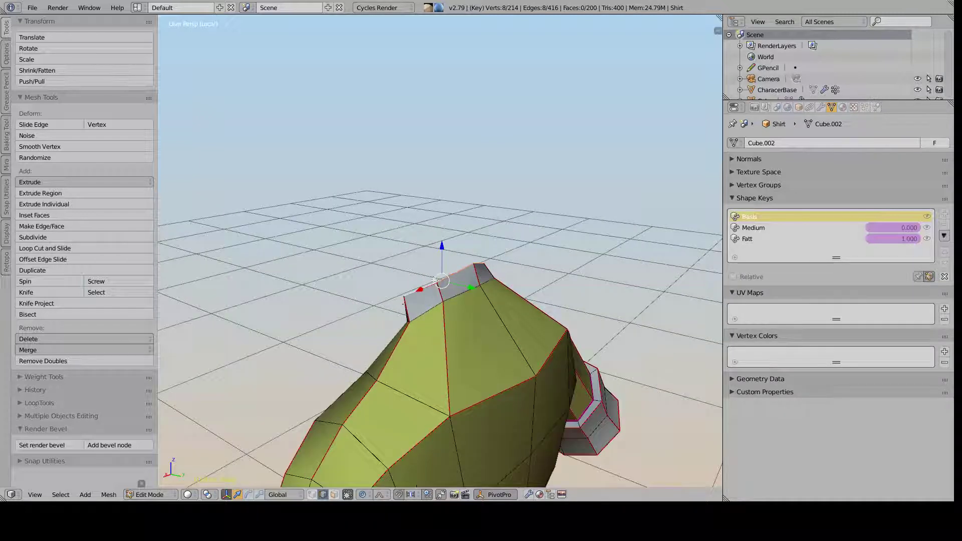
# Return the shirt to Object Mode in the full scene and check its fit around the neck and belly
pyautogui.press('g')
pyautogui.rightClick(448, 277)
pyautogui.rightClick(425, 287)
pyautogui.rightClick(433, 289)
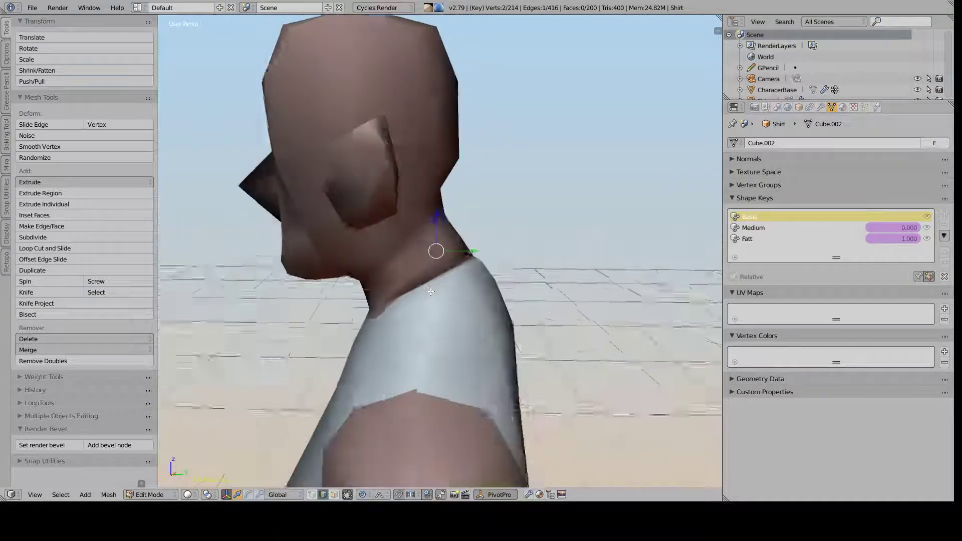
pyautogui.press('Tab')
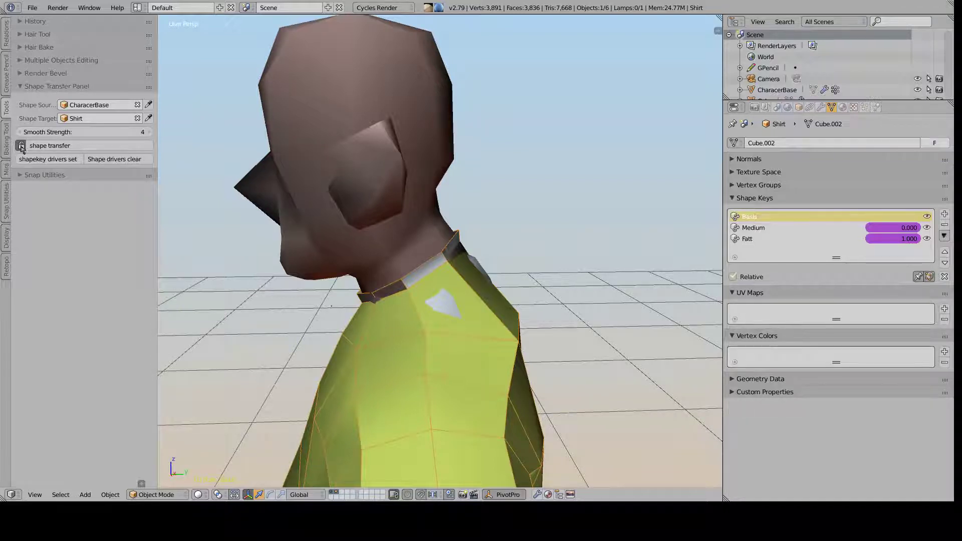
pyautogui.moveTo(403, 279); pyautogui.dragTo(511, 275, button='middle')
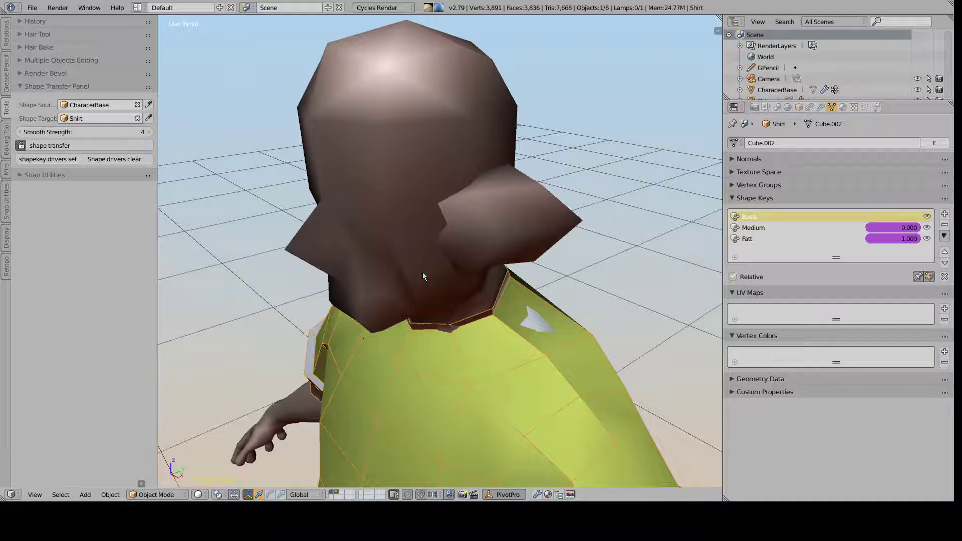
pyautogui.moveTo(422, 272); pyautogui.dragTo(474, 254, button='middle')
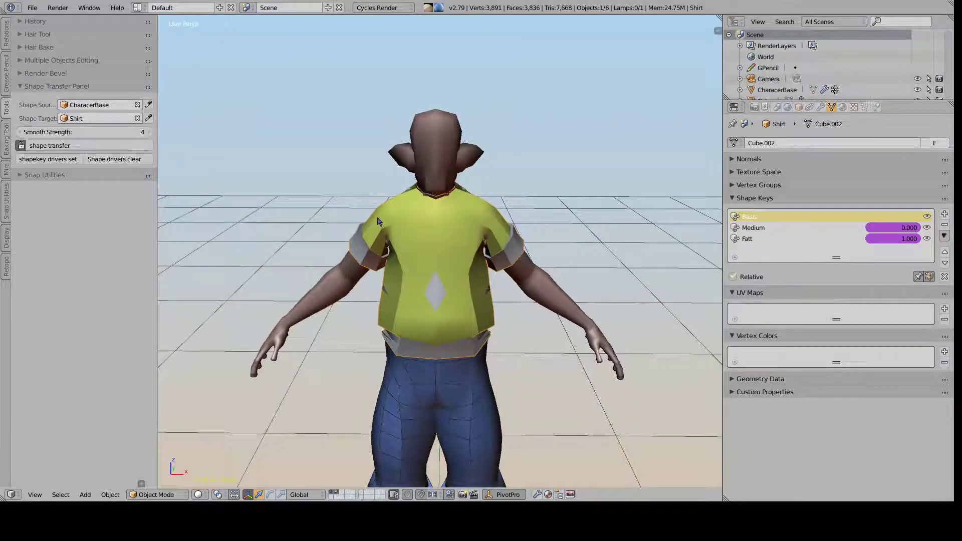